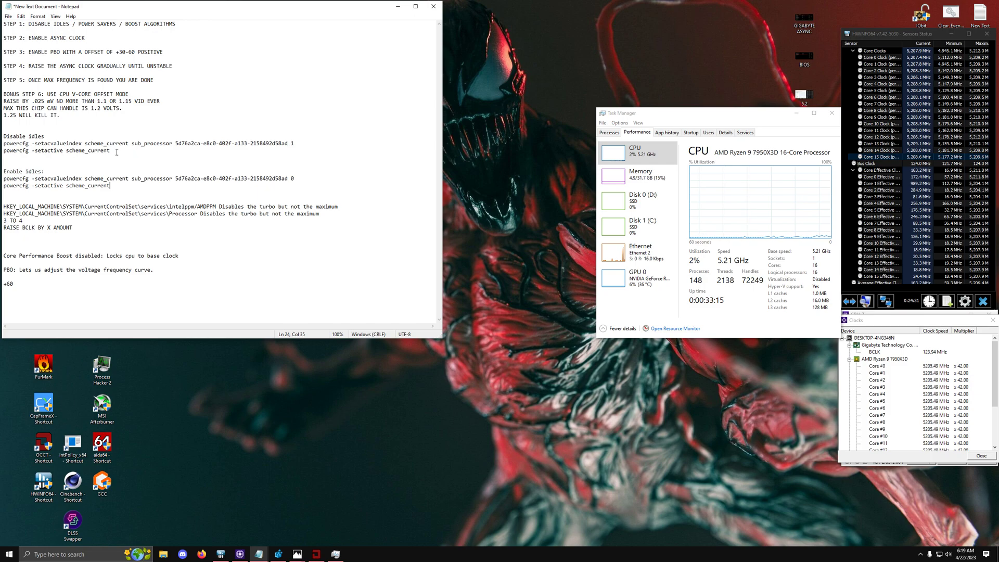
# Highlight the two Disable idles powercfg lines, then the DISABLE IDLES words in step 1.
pyautogui.moveTo(114, 151); pyautogui.dragTo(2, 144)
pyautogui.hotkey('ctrl', 'c')
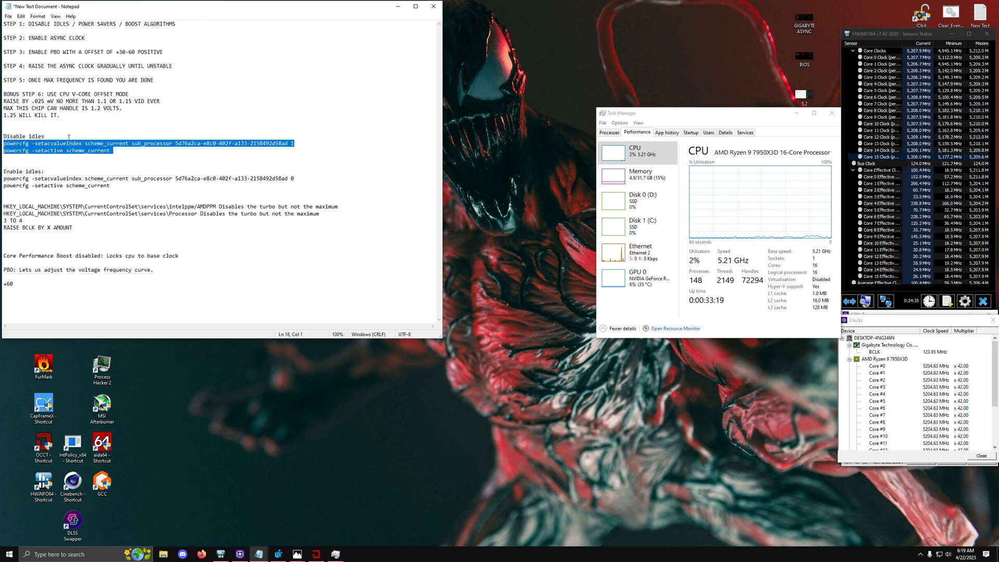
pyautogui.moveTo(70, 24); pyautogui.dragTo(29, 25)
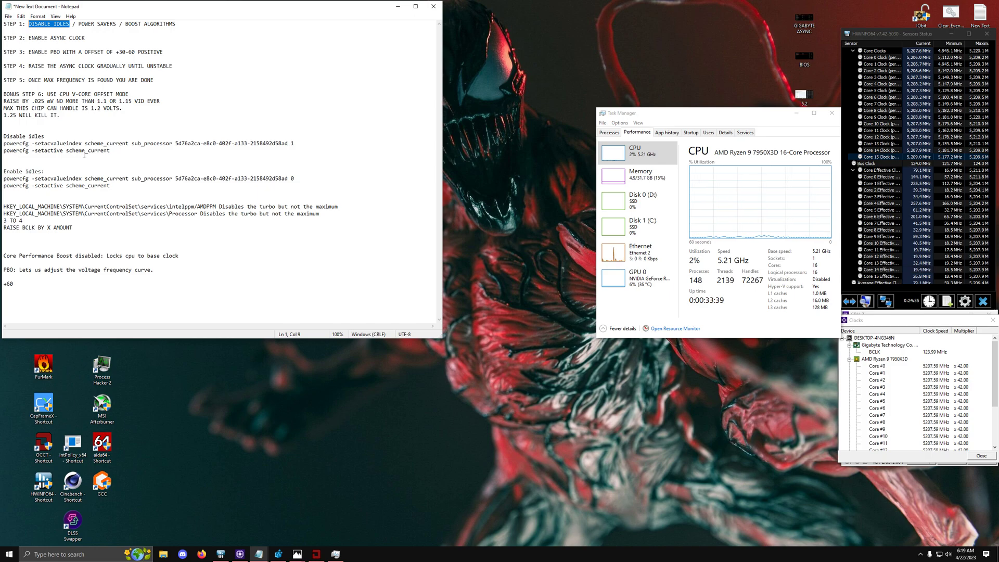
# Launch Command Prompt as administrator from a search for cmd.
pyautogui.click(108, 549)
pyautogui.write('cmd')
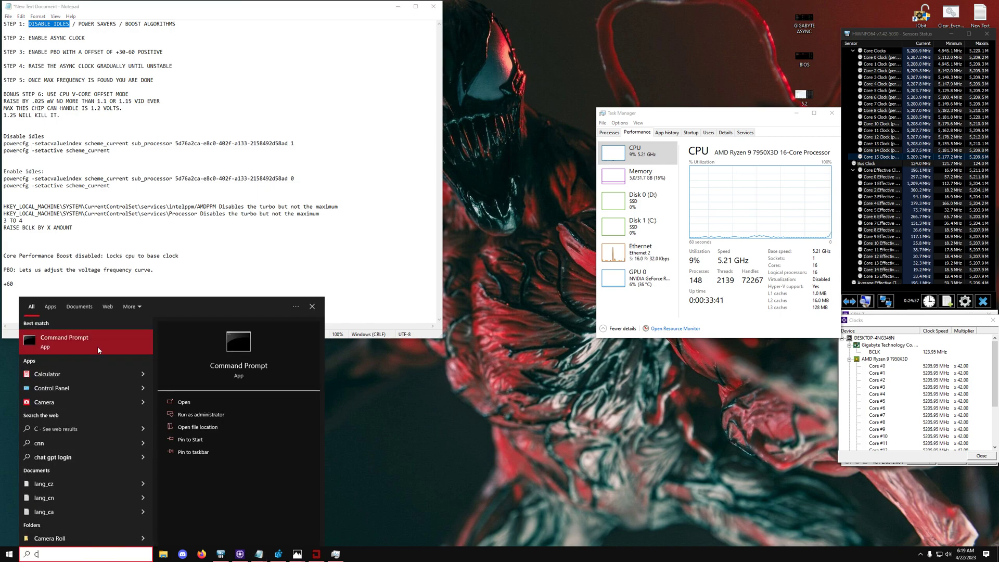
pyautogui.rightClick(100, 344)
pyautogui.click(113, 350)
pyautogui.click(459, 326)
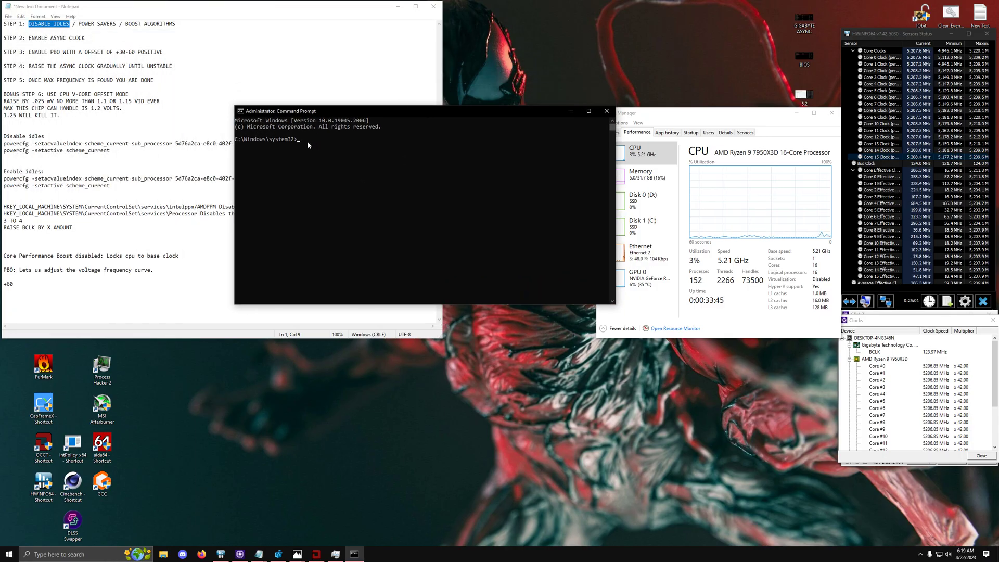
# Paste and run the Disable idles powercfg commands, then close Command Prompt.
pyautogui.hotkey('ctrl', 'v')
pyautogui.press('Return')
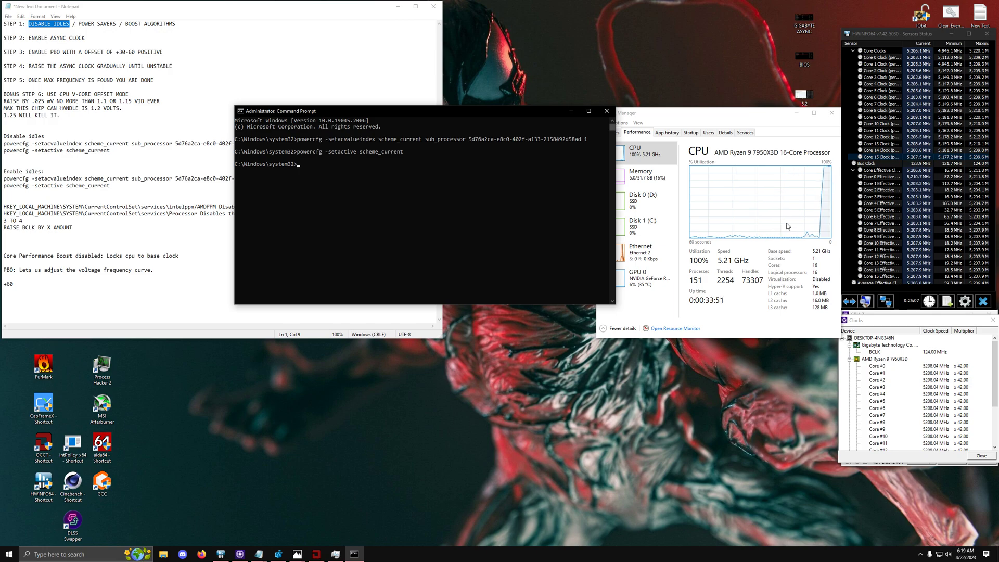
pyautogui.click(607, 111)
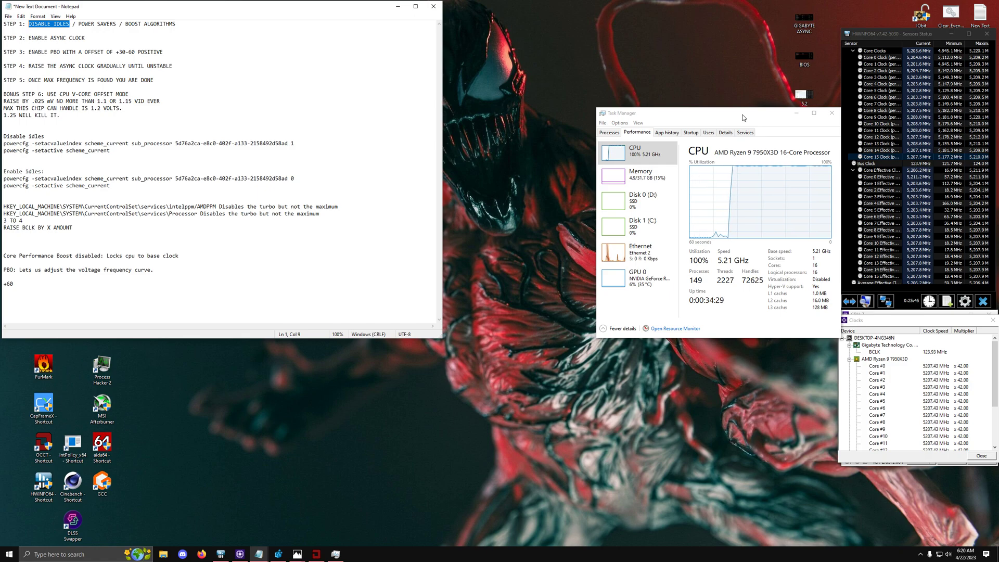
pyautogui.click(116, 24)
pyautogui.moveTo(117, 24); pyautogui.dragTo(79, 24)
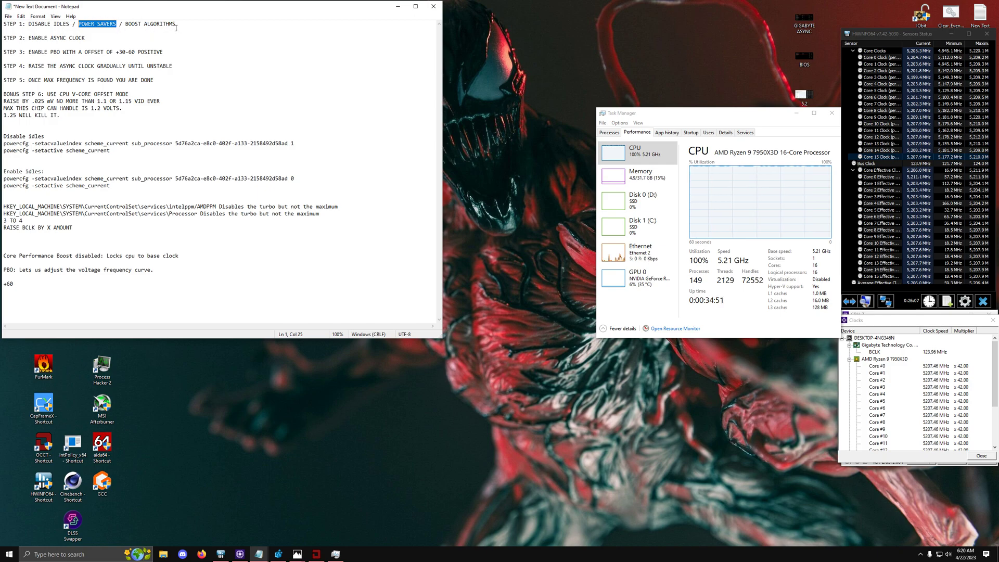
pyautogui.moveTo(177, 24); pyautogui.dragTo(123, 25)
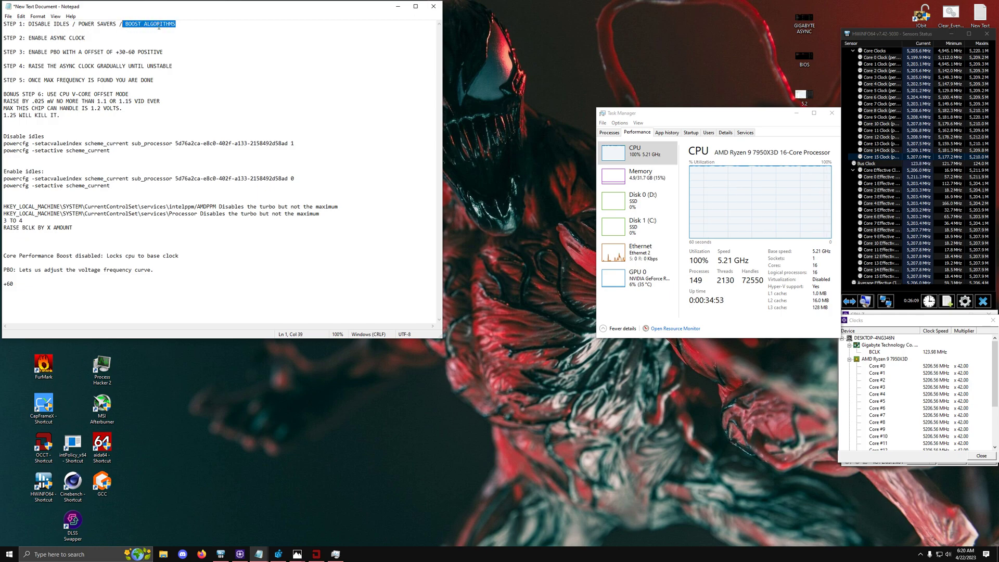
pyautogui.click(175, 25)
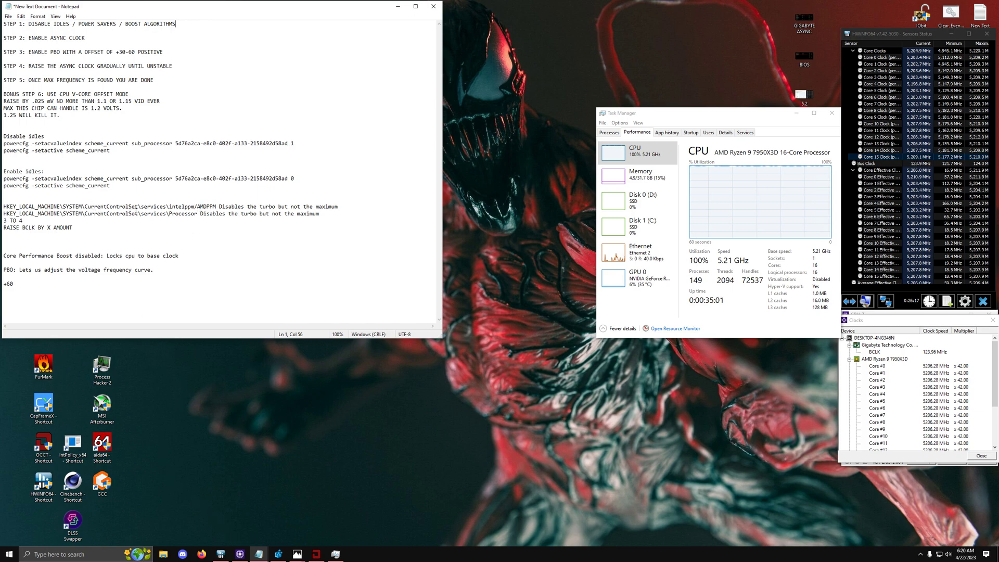
# In Registry Editor, check the Start value of the Services\AmdPPM key.
pyautogui.click(279, 554)
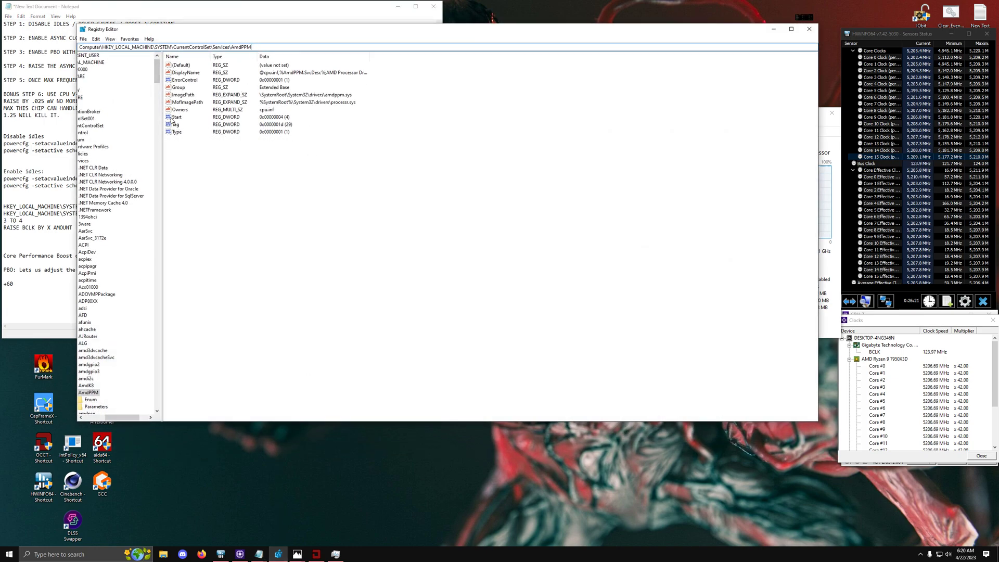
pyautogui.click(176, 117)
pyautogui.click(189, 159)
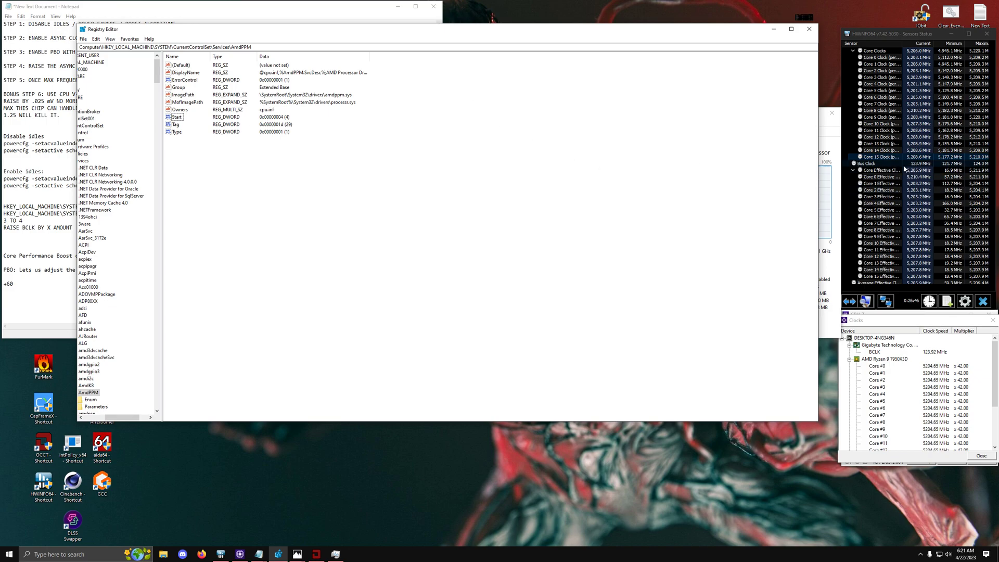
pyautogui.click(179, 118)
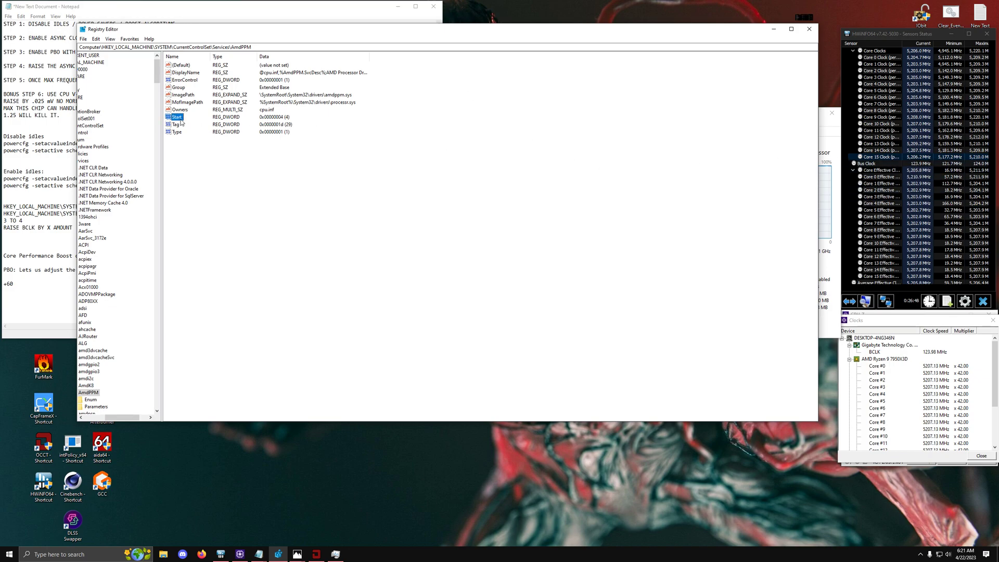
pyautogui.doubleClick(240, 47)
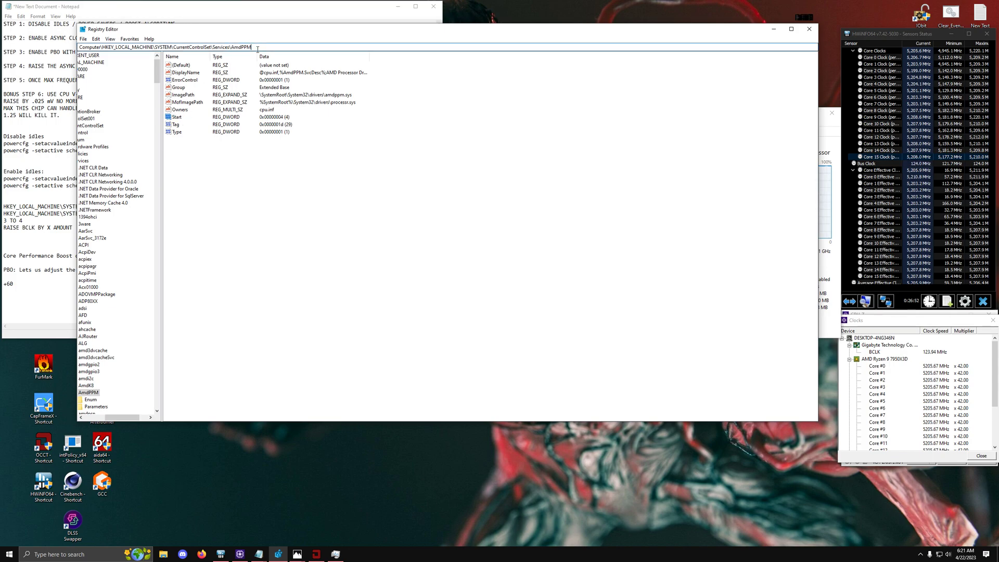
pyautogui.click(176, 119)
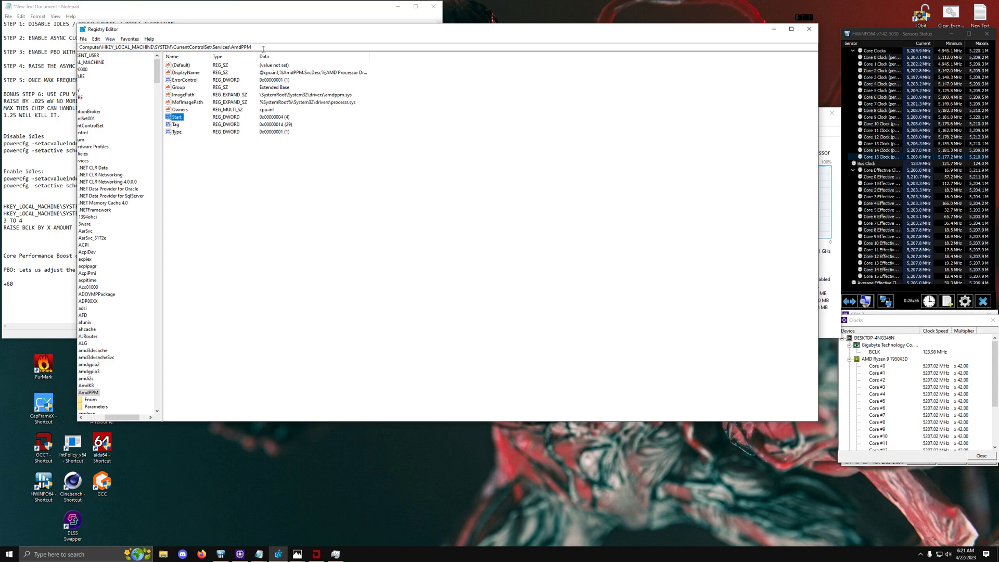
# Go to Services\Processor, leave its Start value at 4, and close Registry Editor.
pyautogui.doubleClick(235, 47)
pyautogui.moveTo(235, 47); pyautogui.dragTo(231, 48)
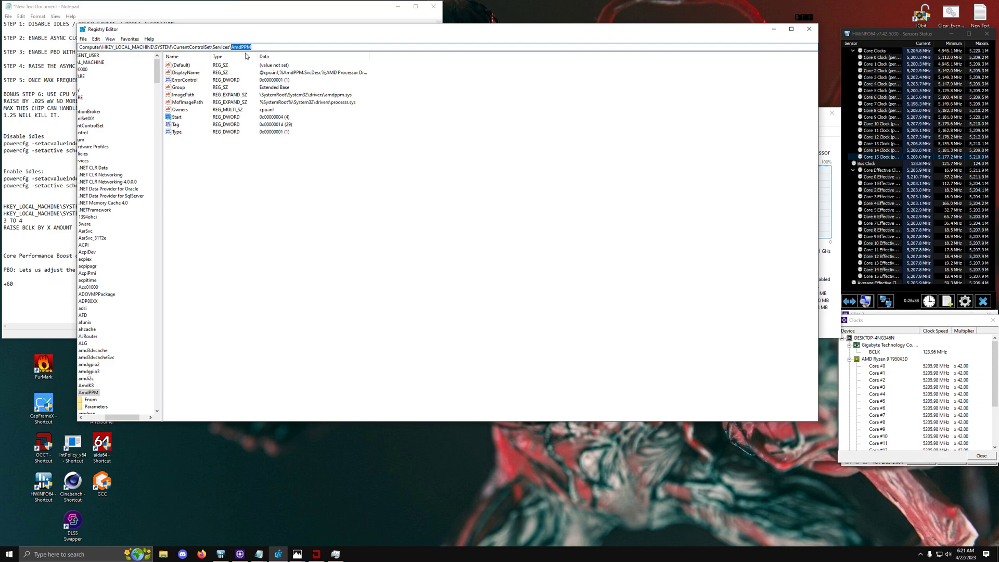
pyautogui.write('PROCEEO')
pyautogui.press('BackSpace')
pyautogui.press('BackSpace')
pyautogui.click(231, 56)
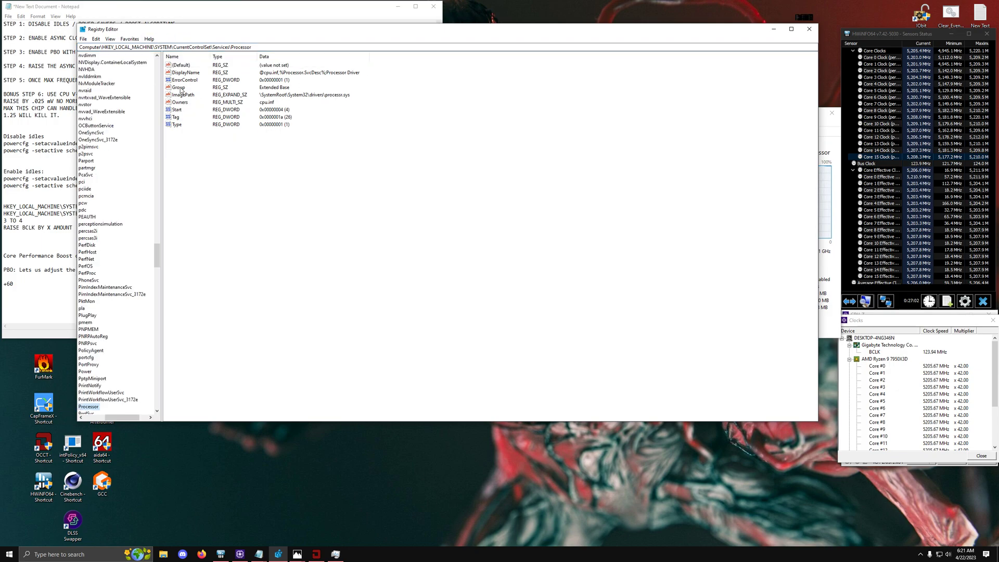
pyautogui.rightClick(175, 109)
pyautogui.click(193, 113)
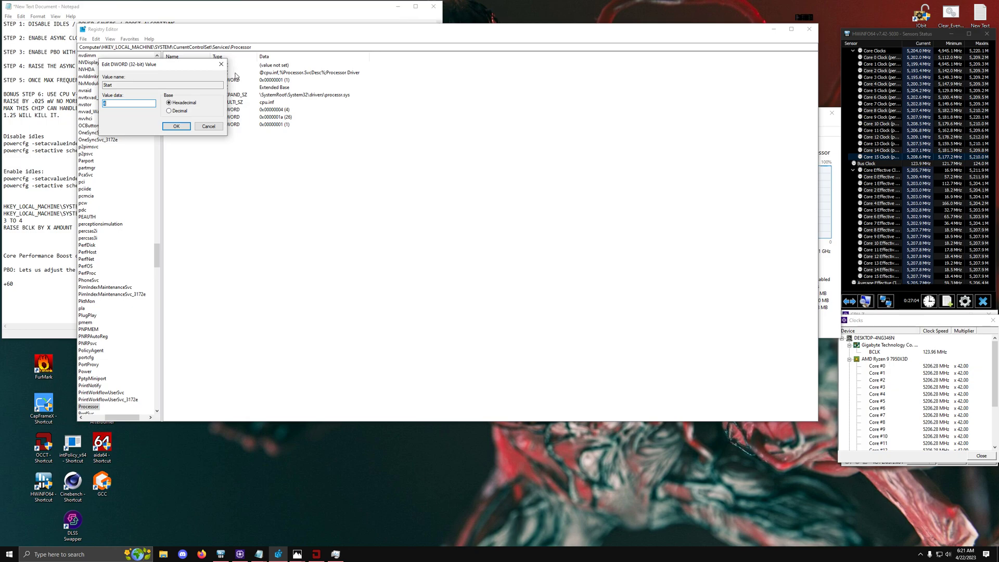
pyautogui.click(224, 62)
pyautogui.doubleClick(259, 47)
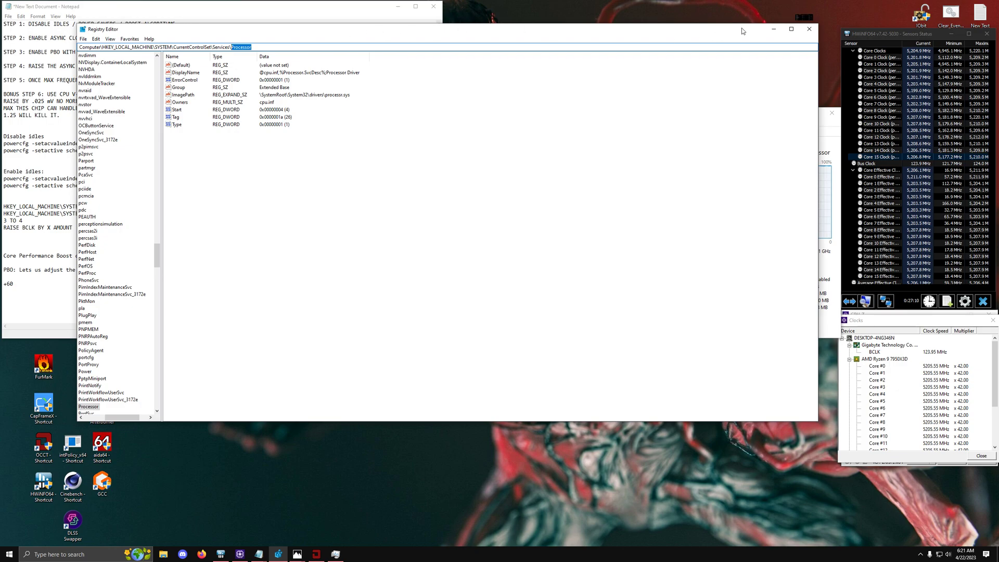
pyautogui.click(808, 29)
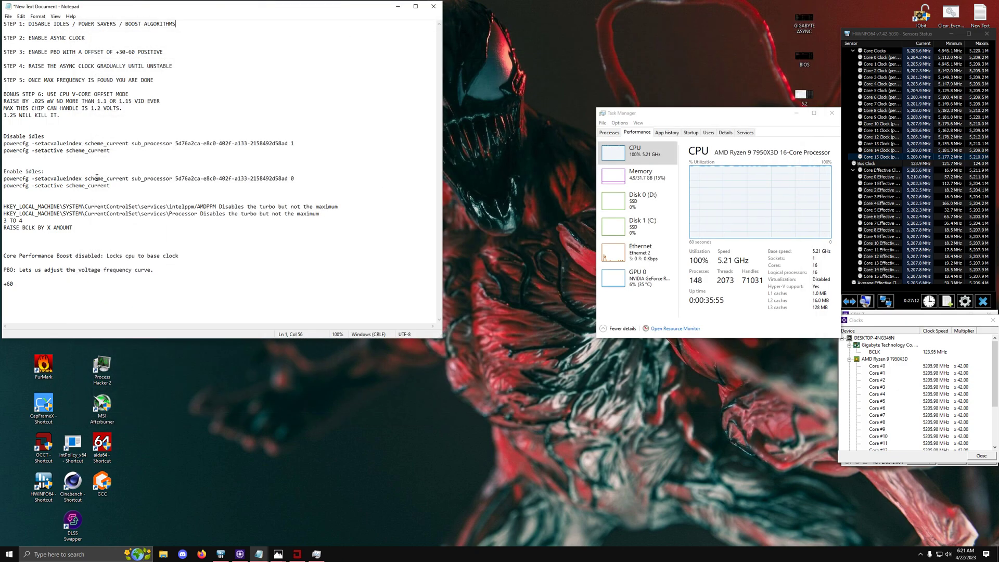
# Review the notes, highlighting BOOST ALGORITHMS and the Core Performance Boost disabled line.
pyautogui.click(109, 155)
pyautogui.moveTo(176, 24); pyautogui.dragTo(127, 26)
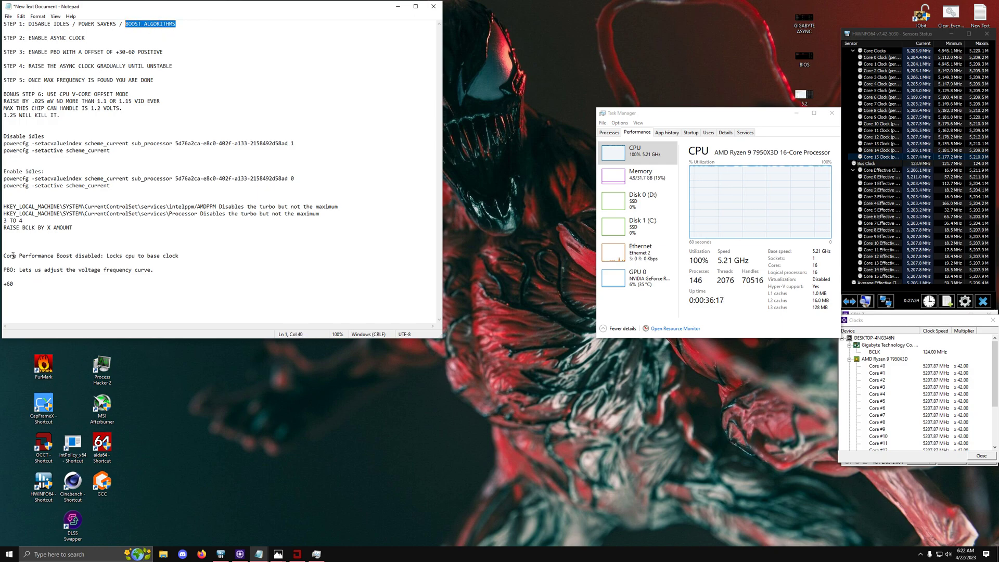
pyautogui.moveTo(4, 255); pyautogui.dragTo(101, 254)
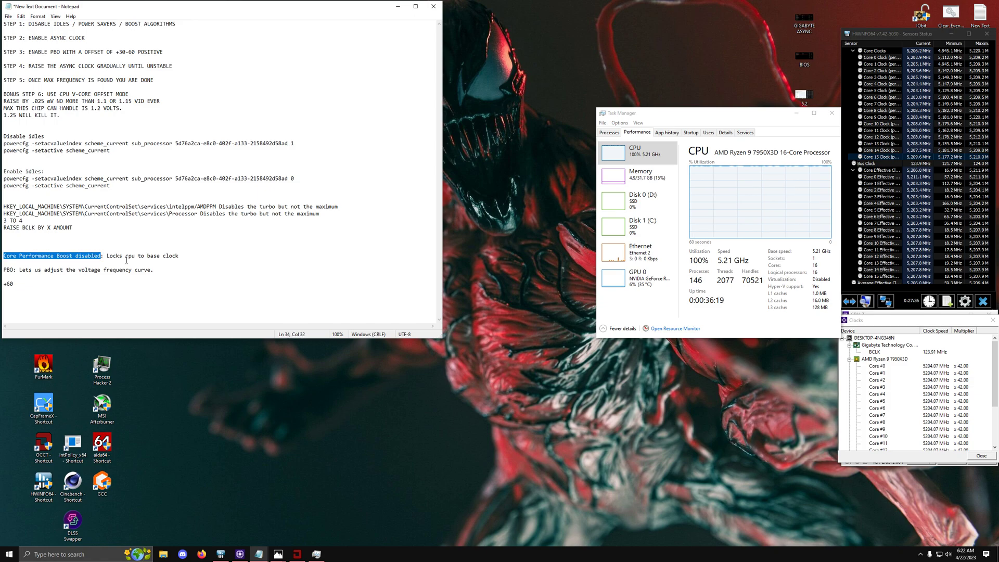
pyautogui.moveTo(180, 255); pyautogui.dragTo(6, 257)
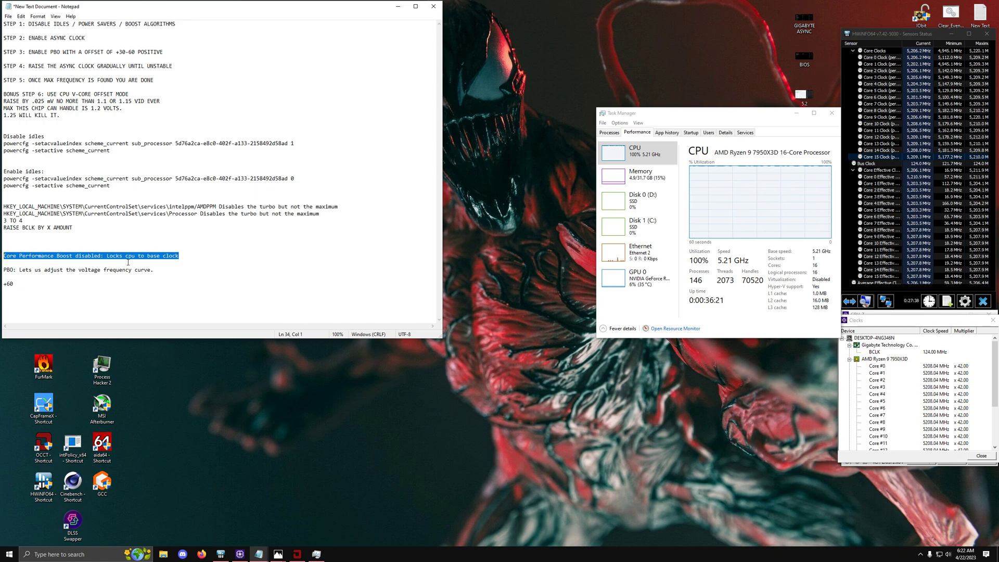
pyautogui.click(177, 256)
# Select PBO on the STEP 3 line and open the GIGABYTE ASYNC BIOS screenshot.
pyautogui.click(725, 262)
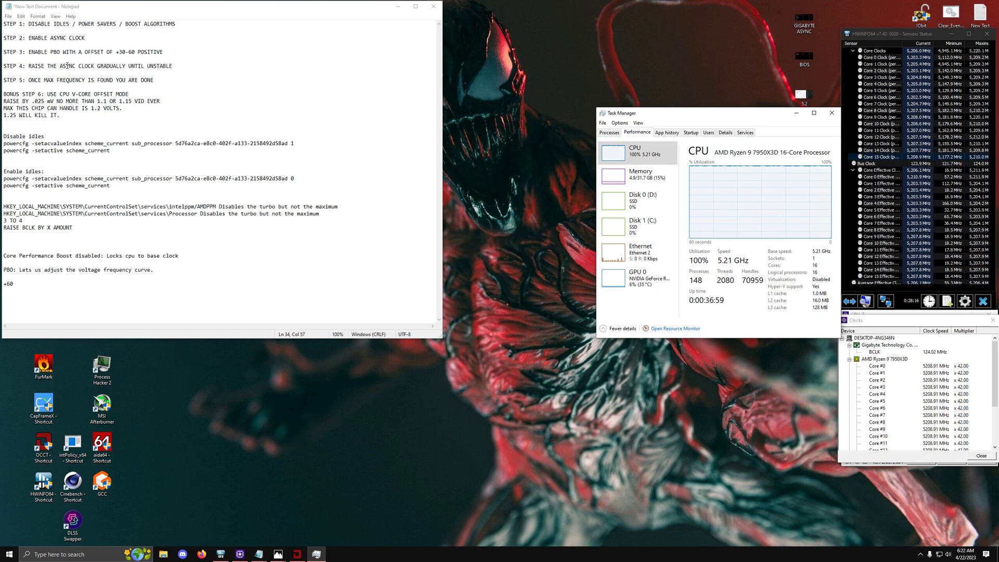
pyautogui.doubleClick(55, 52)
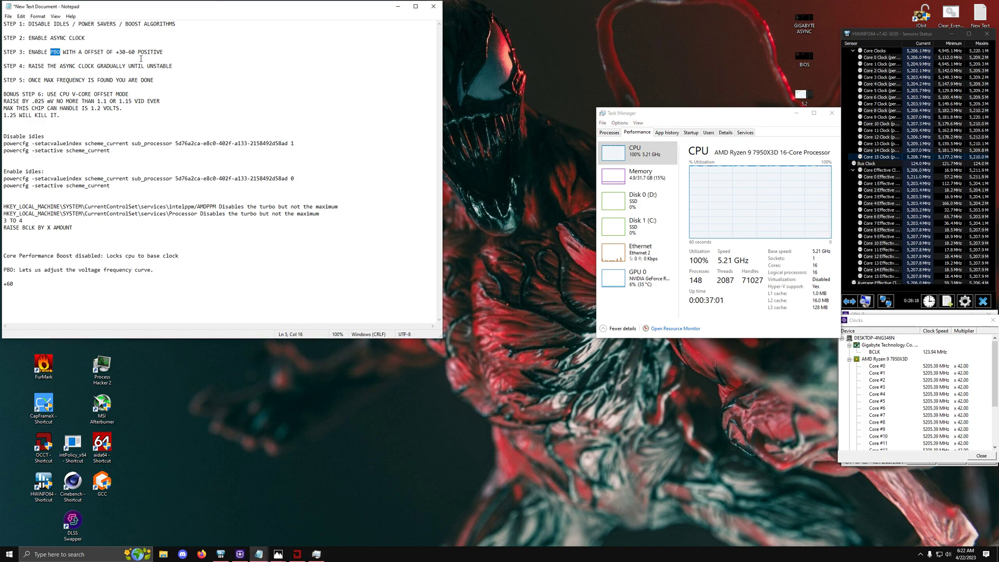
pyautogui.click(159, 52)
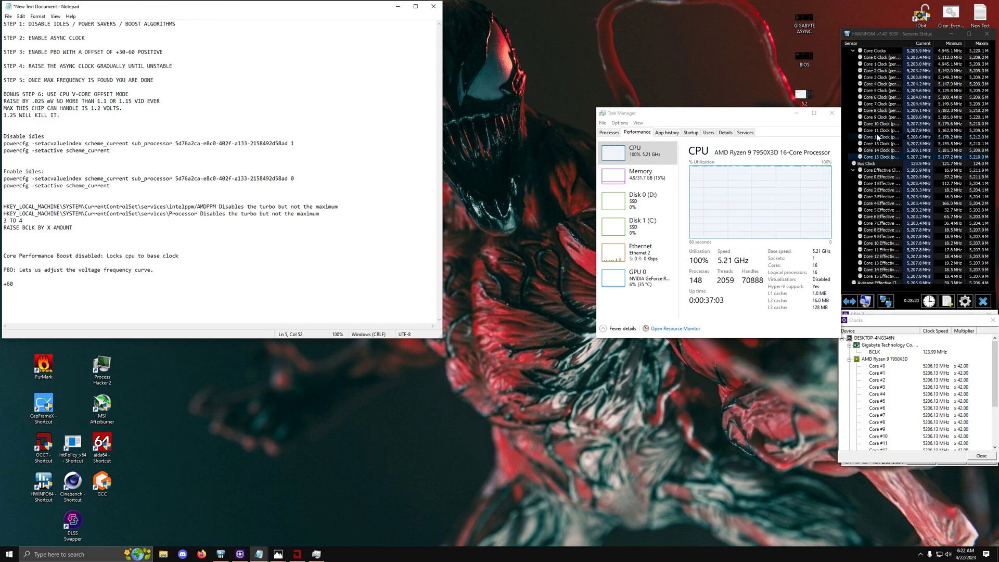
pyautogui.click(877, 164)
pyautogui.doubleClick(803, 19)
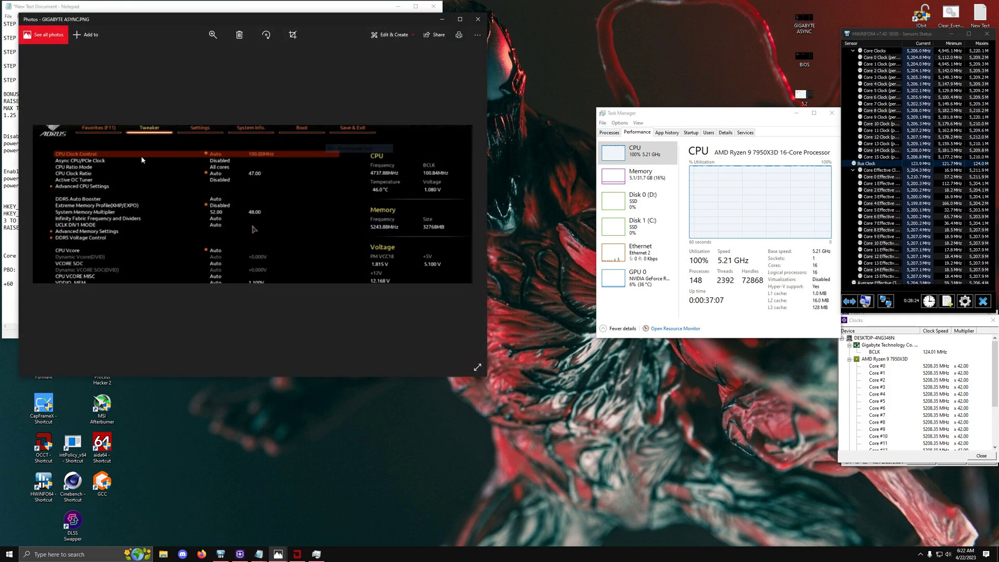
pyautogui.scroll(2, 141, 155)
pyautogui.scroll(-2, 103, 161)
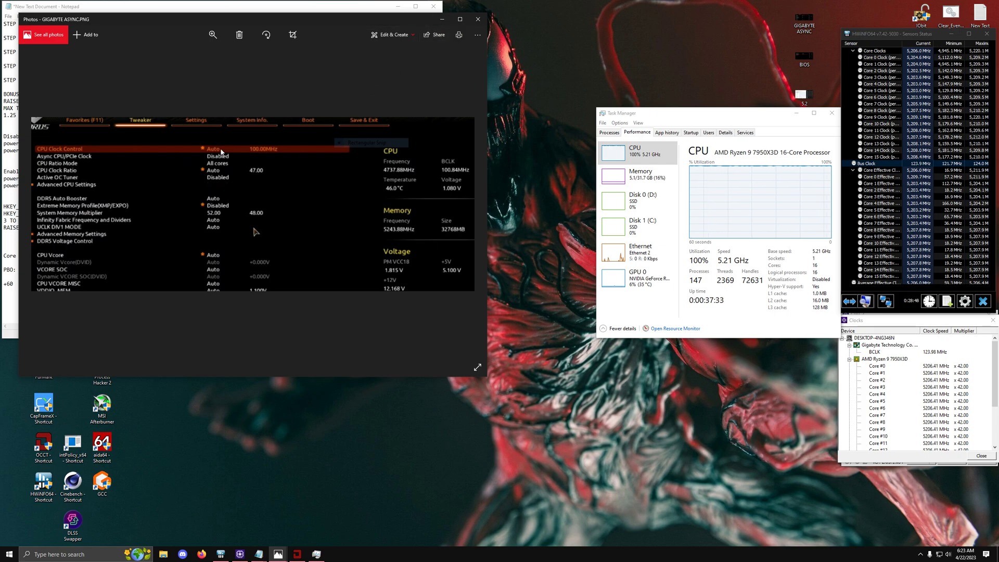
pyautogui.hotkey('alt', 'F4')
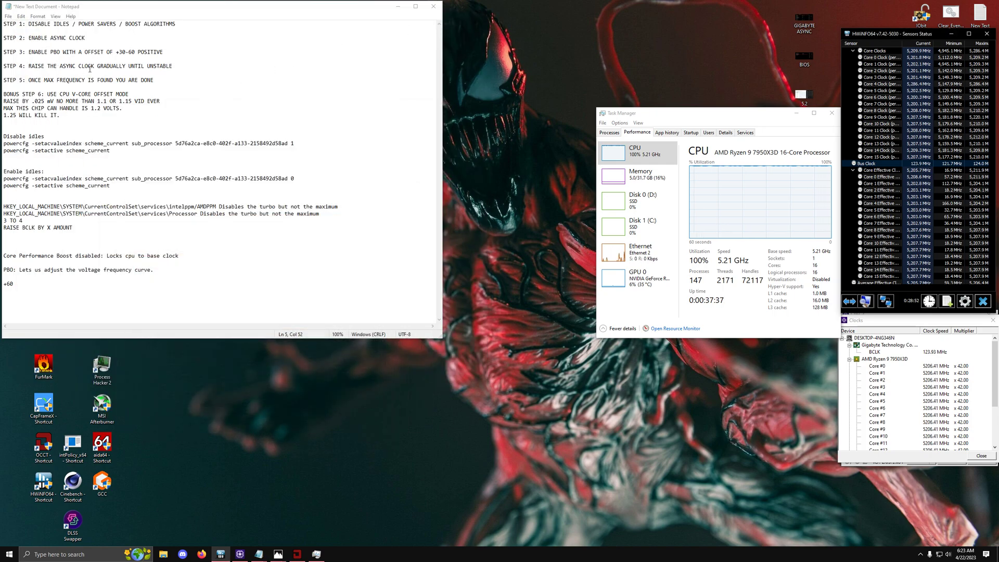
# Add a new line reading -NEGATIVE under the STEP 3 offset line.
pyautogui.click(164, 74)
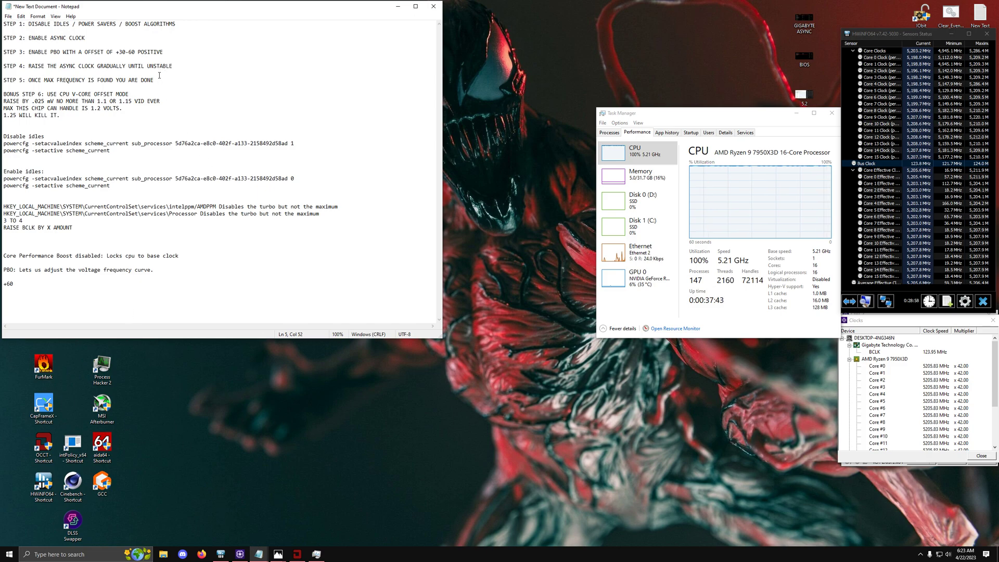
pyautogui.press('Return')
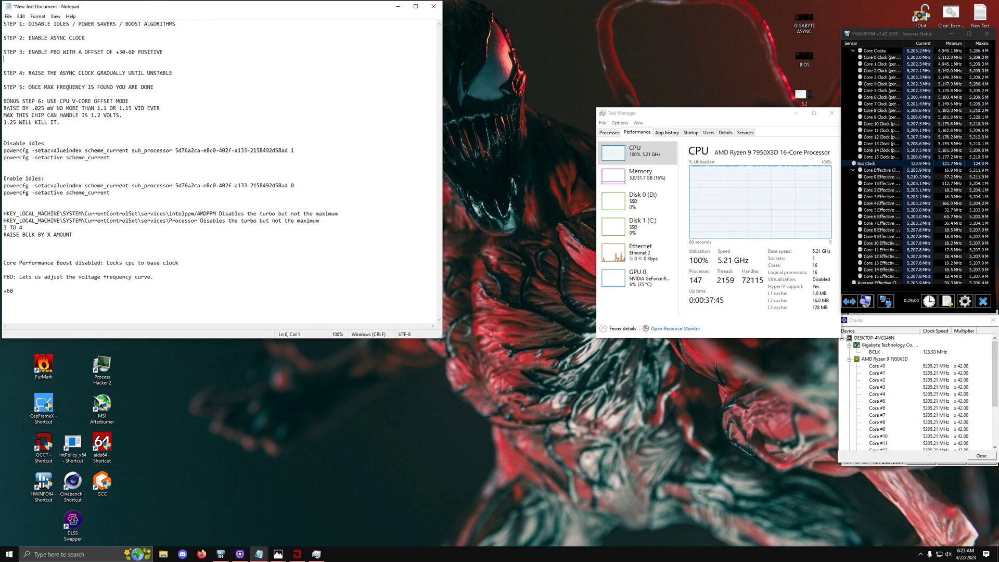
pyautogui.write('-NEGATIVE')
pyautogui.press('BackSpace')
pyautogui.press('BackSpace')
pyautogui.write('IVE')
# Inspect the +30-60 offset on STEP 3, then return to the end of -NEGATIVE.
pyautogui.click(118, 51)
pyautogui.press('Right')
pyautogui.press('Right')
pyautogui.click(125, 53)
pyautogui.moveTo(136, 53); pyautogui.dragTo(116, 52)
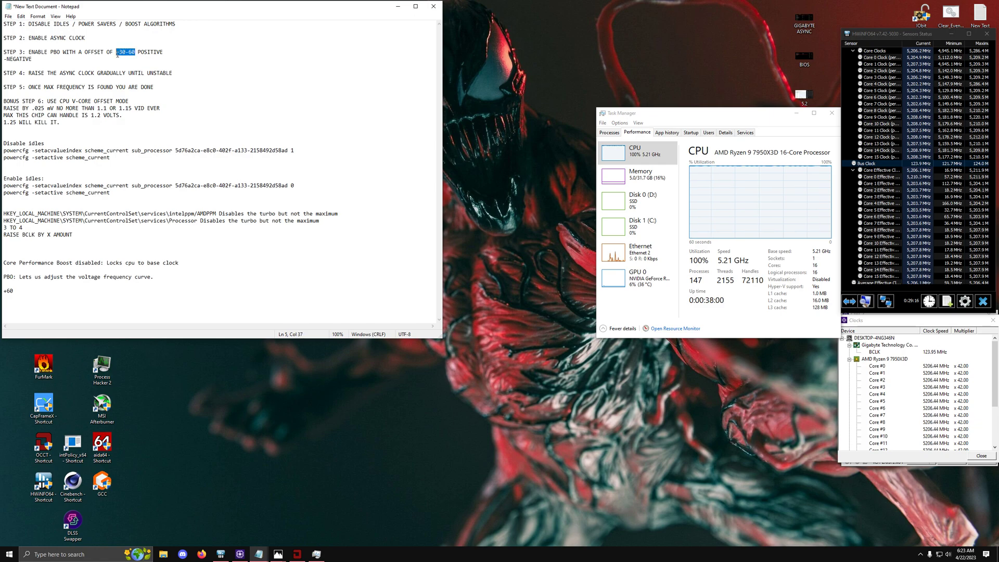
pyautogui.click(33, 65)
pyautogui.click(37, 59)
pyautogui.click(879, 130)
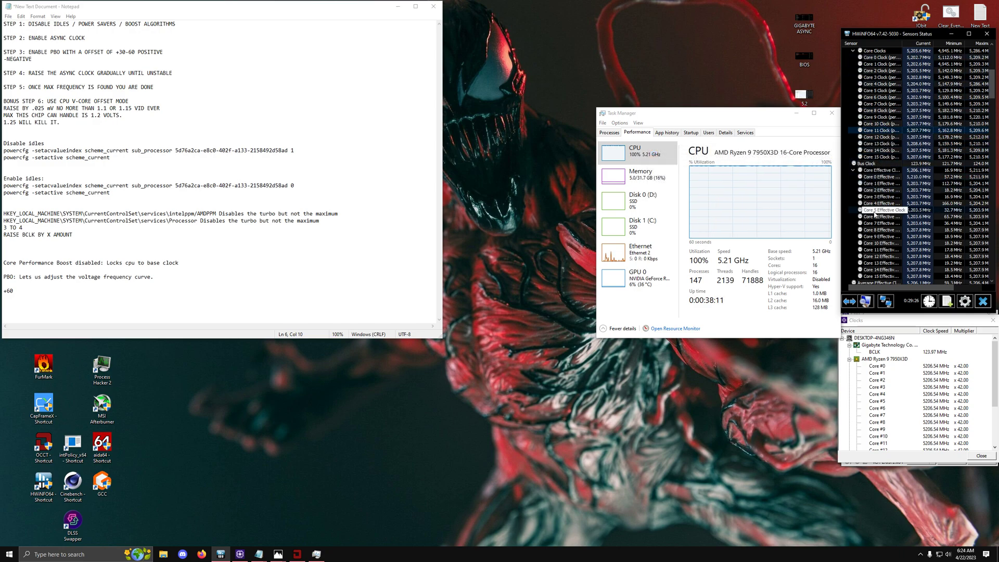
pyautogui.moveTo(871, 200)
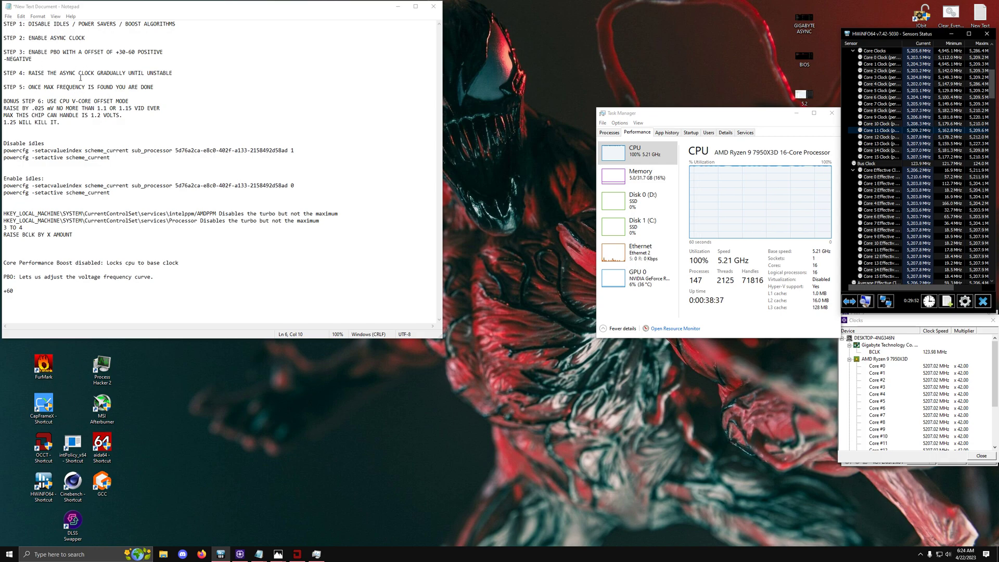
# Open GIGABYTE ASYNC.PNG from the desktop to view its CPU clock settings.
pyautogui.doubleClick(803, 22)
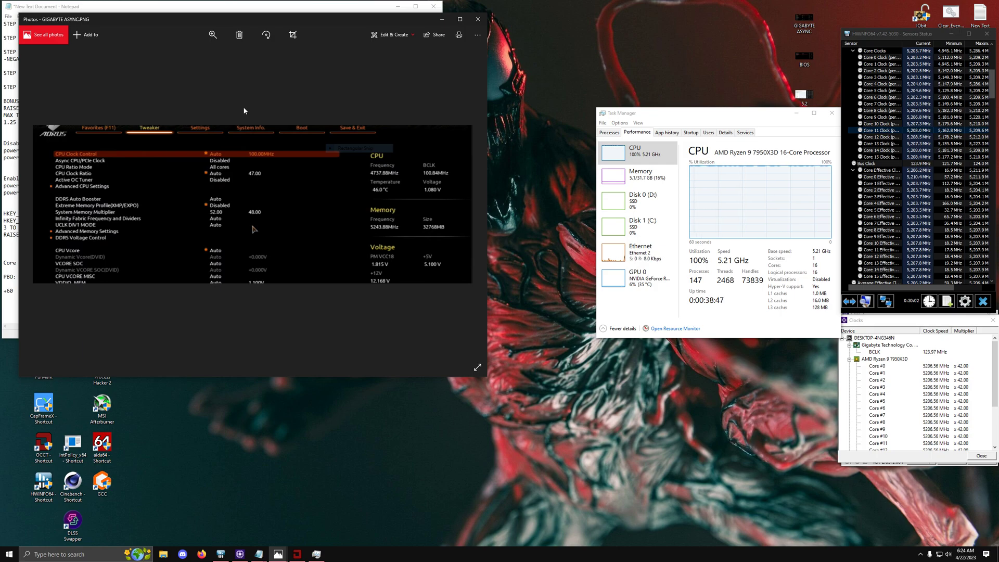
# Close the GIGABYTE ASYNC.PNG screenshot and re-read the STEP 3 offset wording in Notepad.
pyautogui.click(477, 19)
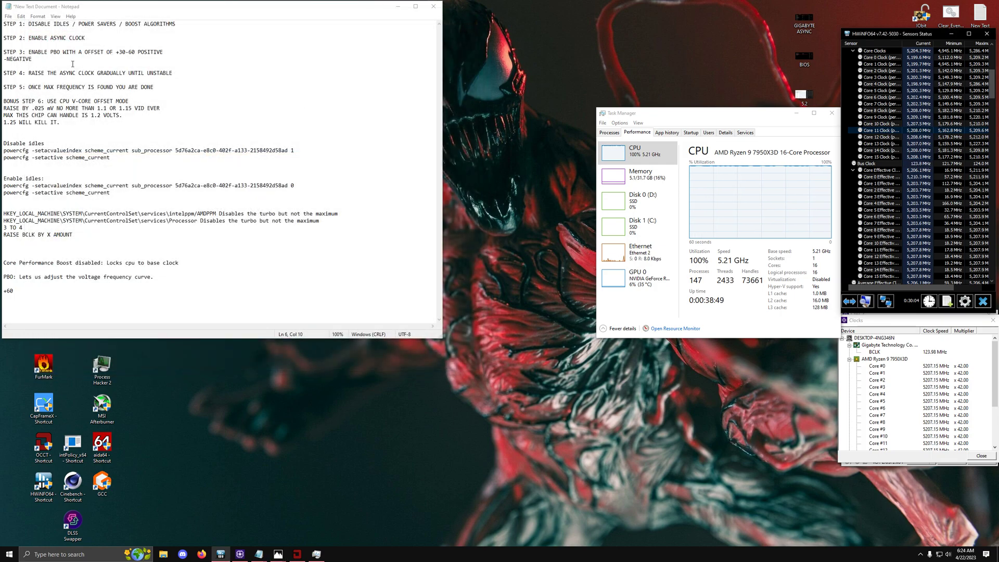
pyautogui.moveTo(163, 52); pyautogui.dragTo(80, 52)
pyautogui.click(183, 55)
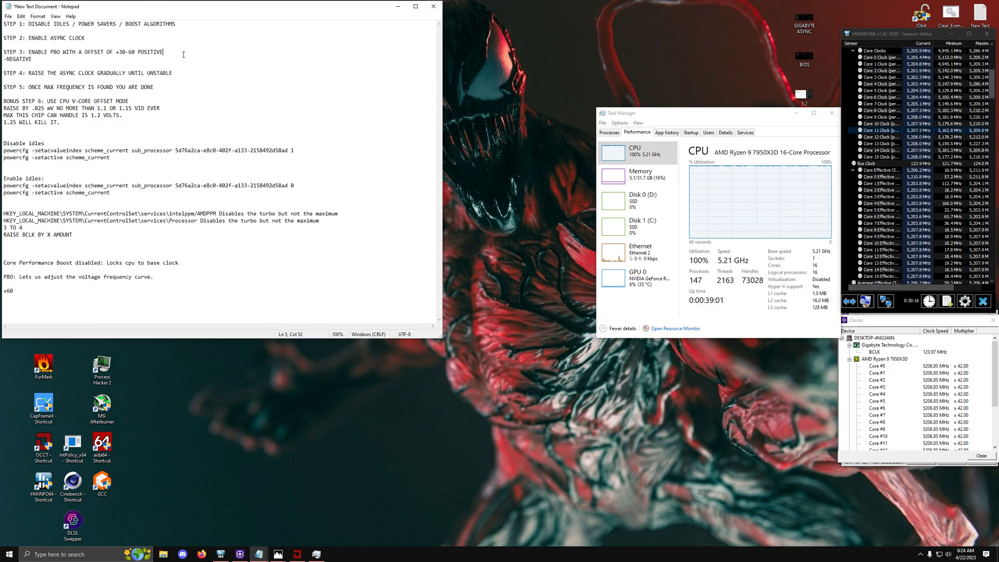
pyautogui.scroll(6, 890, 129)
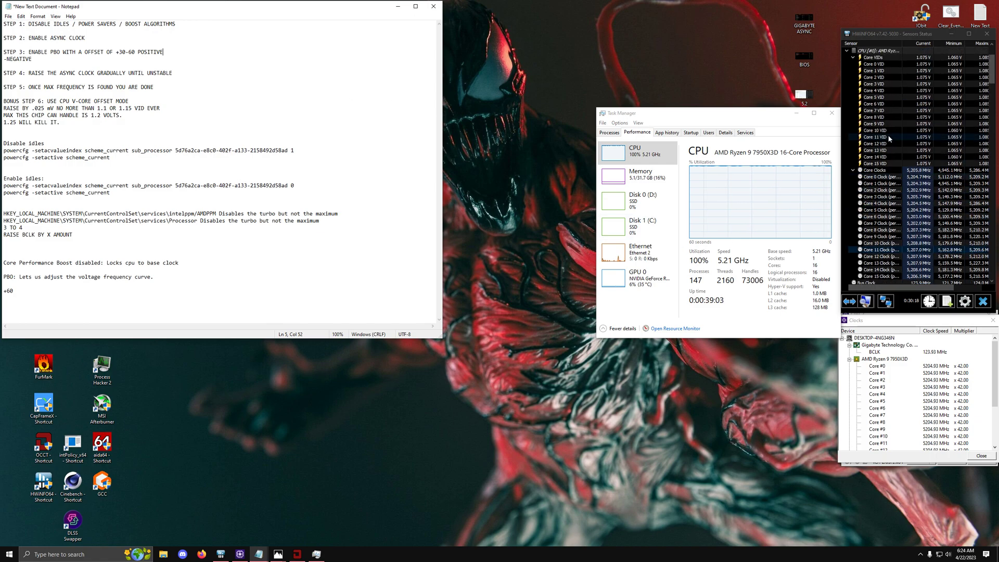
pyautogui.scroll(-1, 933, 89)
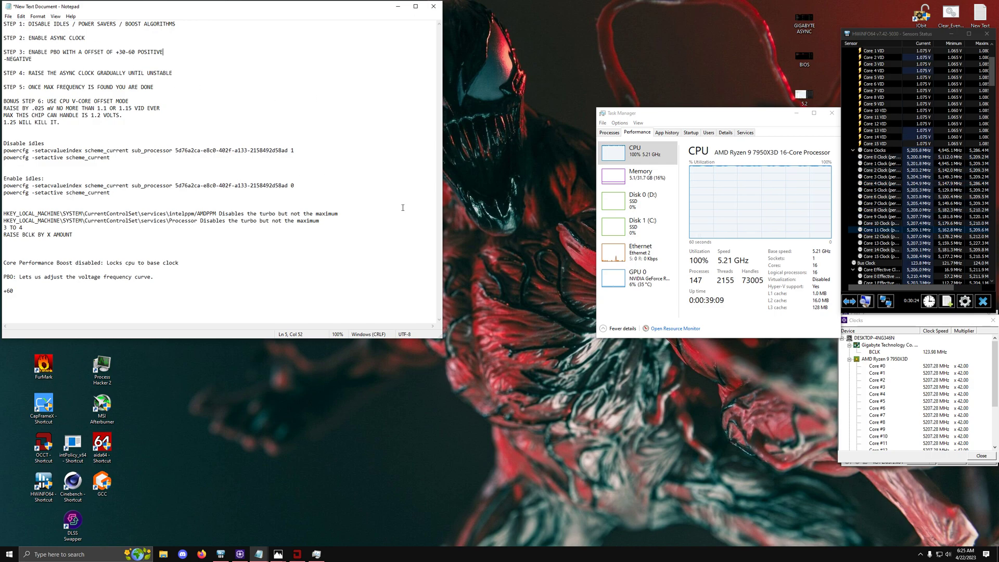
pyautogui.moveTo(278, 553)
pyautogui.click(332, 506)
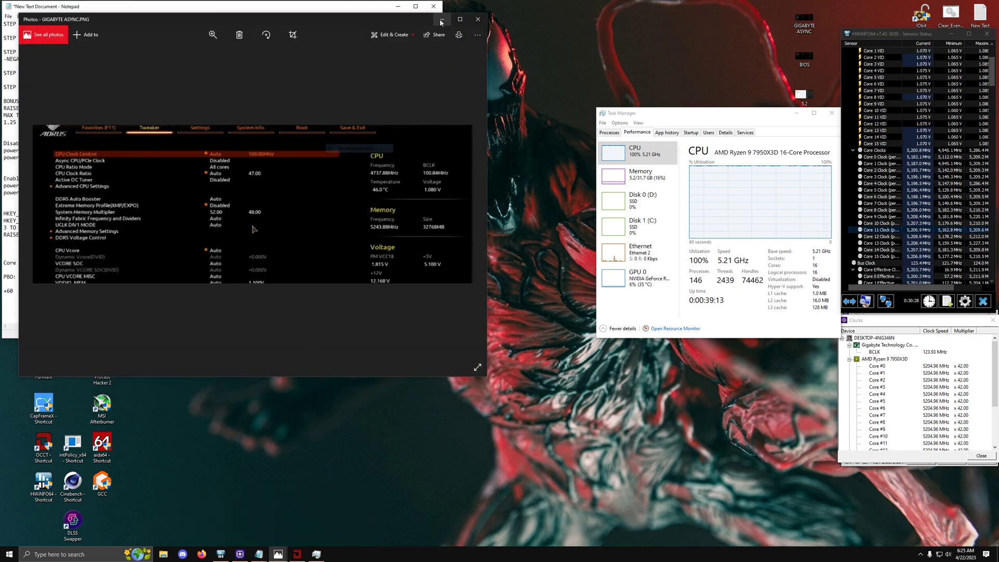
pyautogui.click(439, 35)
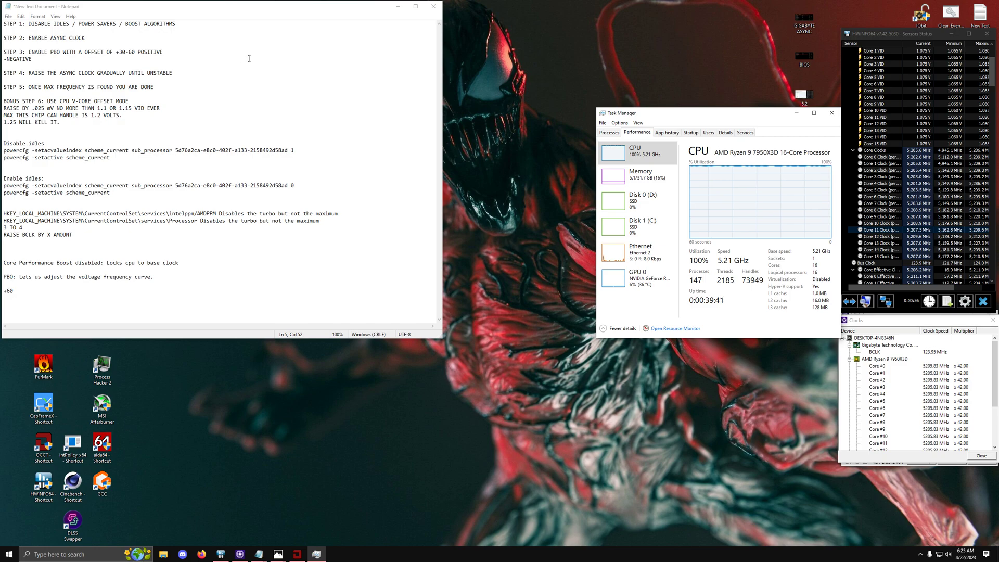
# Highlight +30-60 POSITIVE on STEP 3, then open BIOS.PNG from the desktop.
pyautogui.moveTo(163, 52); pyautogui.dragTo(117, 52)
pyautogui.click(197, 56)
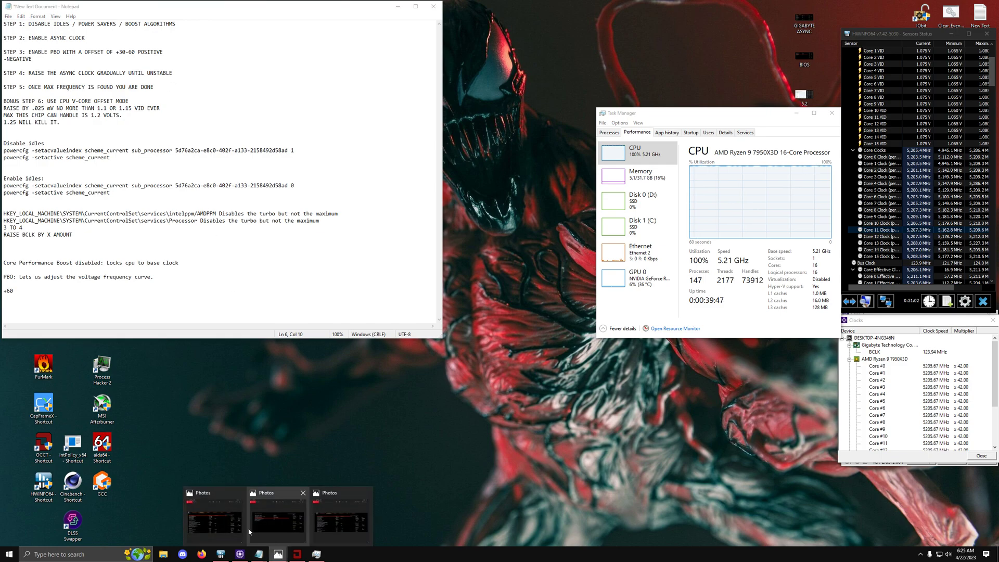
pyautogui.click(241, 390)
pyautogui.click(163, 53)
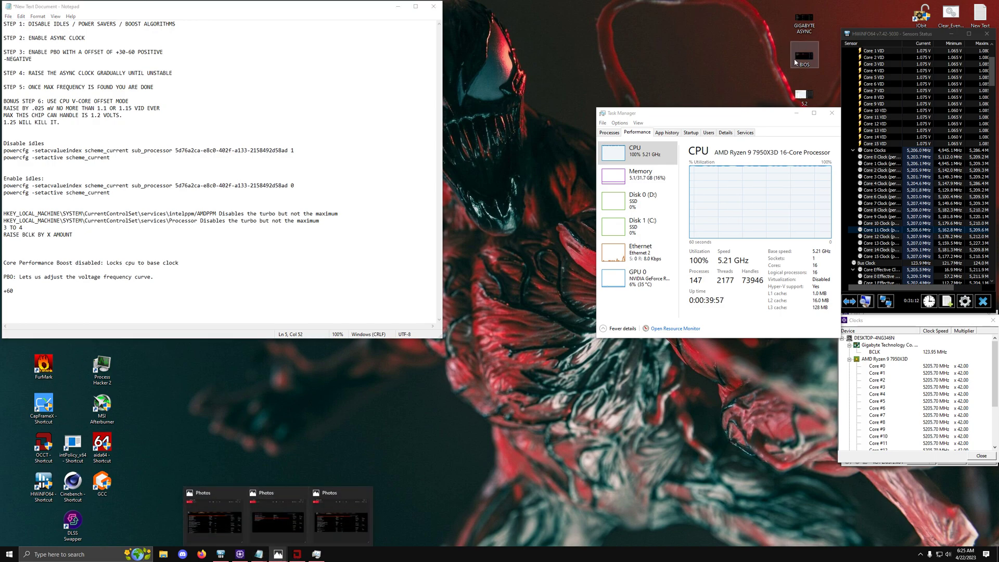
pyautogui.doubleClick(796, 58)
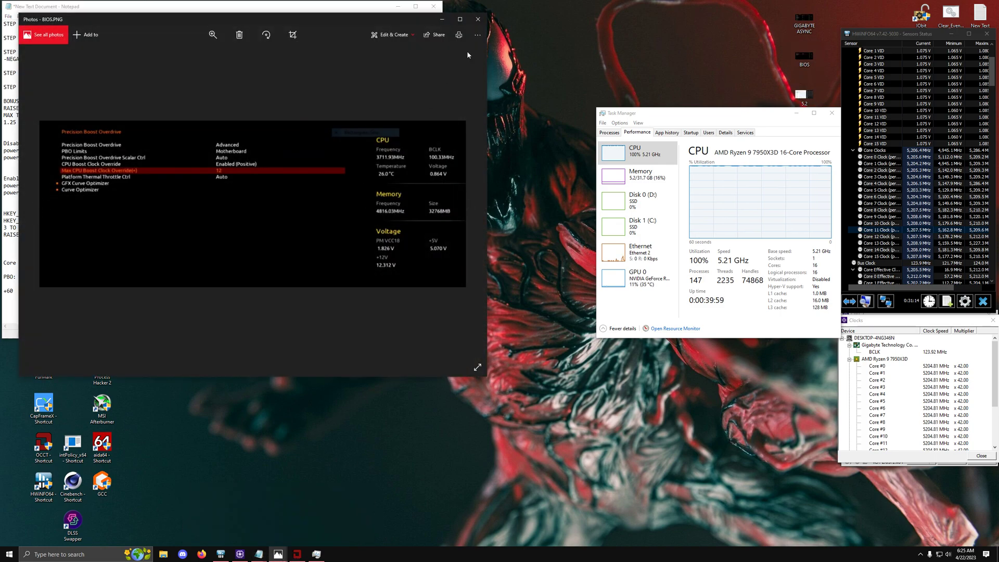
# Close BIOS.PNG, reopen GIGABYTE ASYNC.PNG, and minimize Photos.
pyautogui.click(478, 20)
pyautogui.doubleClick(803, 22)
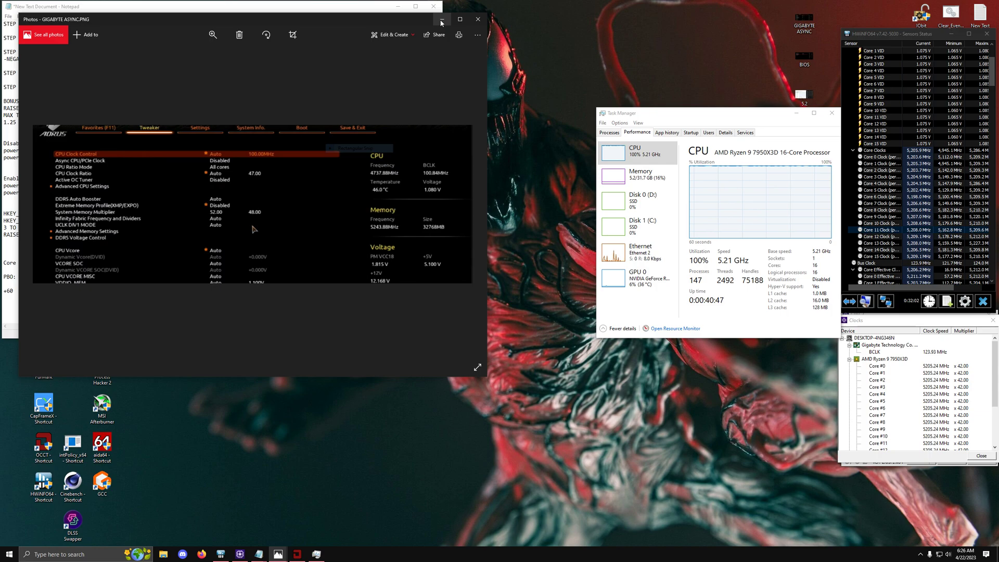
pyautogui.click(442, 22)
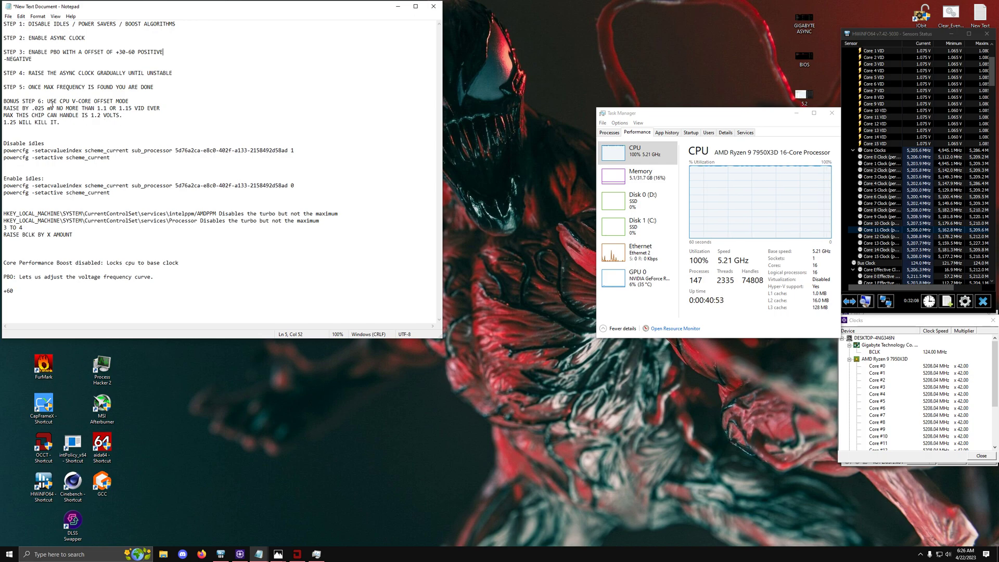
pyautogui.moveTo(49, 100); pyautogui.dragTo(134, 102)
pyautogui.click(40, 108)
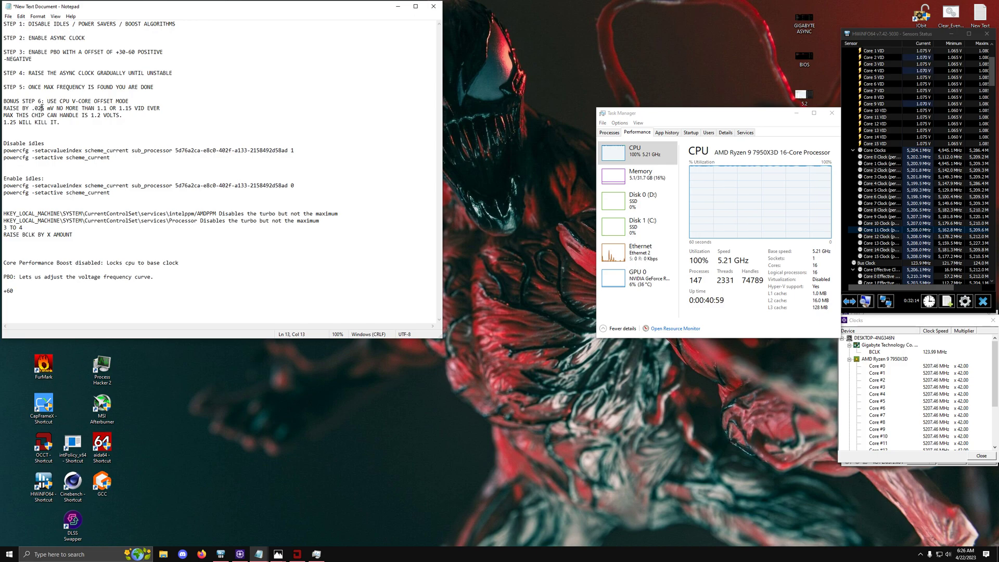
pyautogui.press('Right')
pyautogui.press('Right')
pyautogui.press('Right')
pyautogui.press('Right')
pyautogui.press('Right')
pyautogui.press('Right')
pyautogui.moveTo(107, 108); pyautogui.dragTo(120, 109)
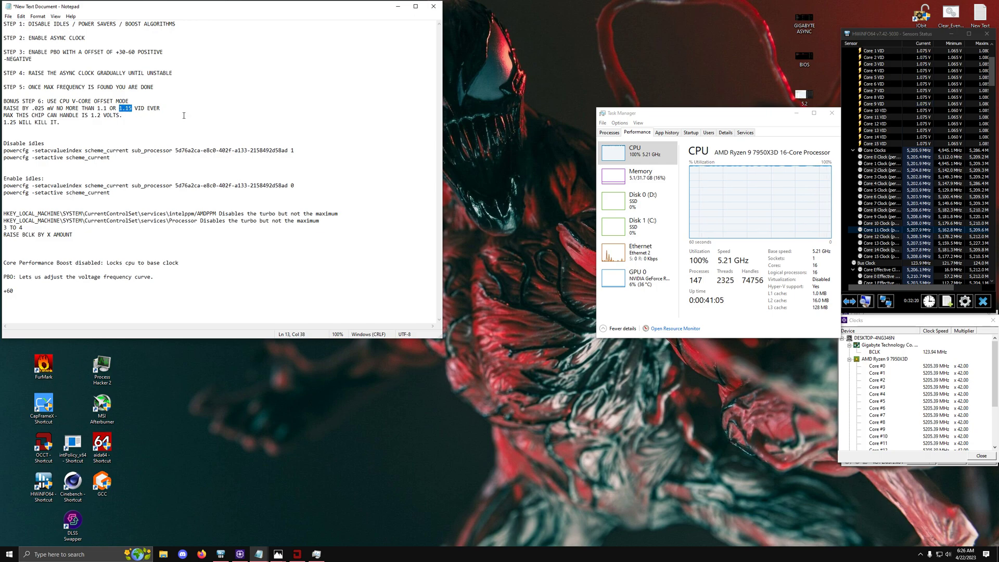
pyautogui.click(884, 130)
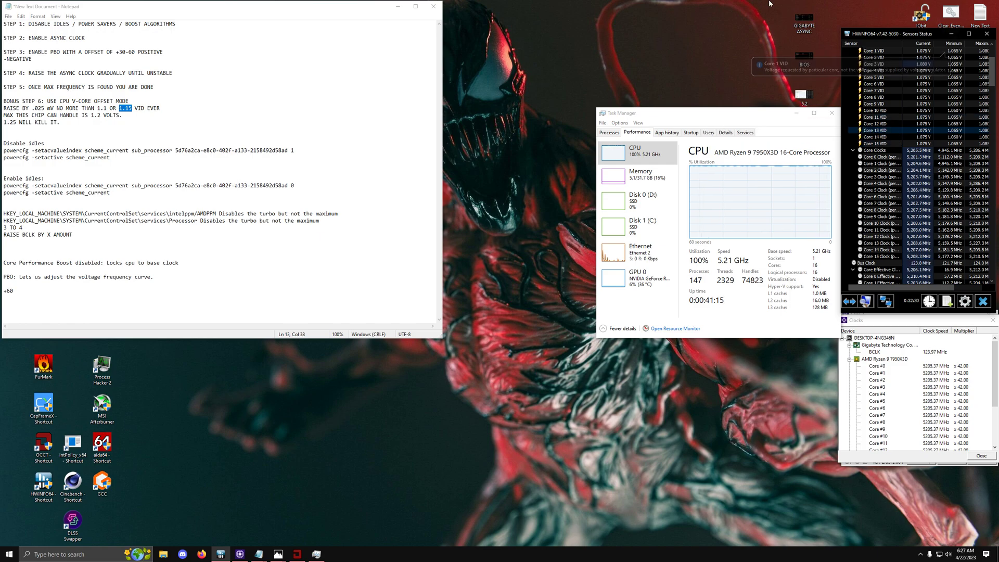
pyautogui.click(43, 108)
pyautogui.moveTo(43, 108); pyautogui.dragTo(32, 108)
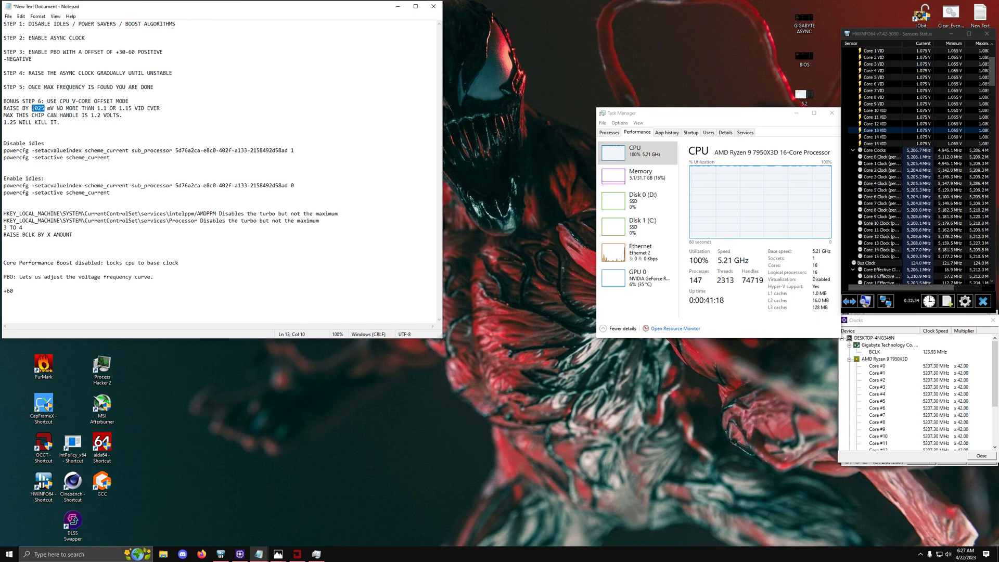
pyautogui.click(59, 122)
pyautogui.click(71, 123)
pyautogui.click(23, 137)
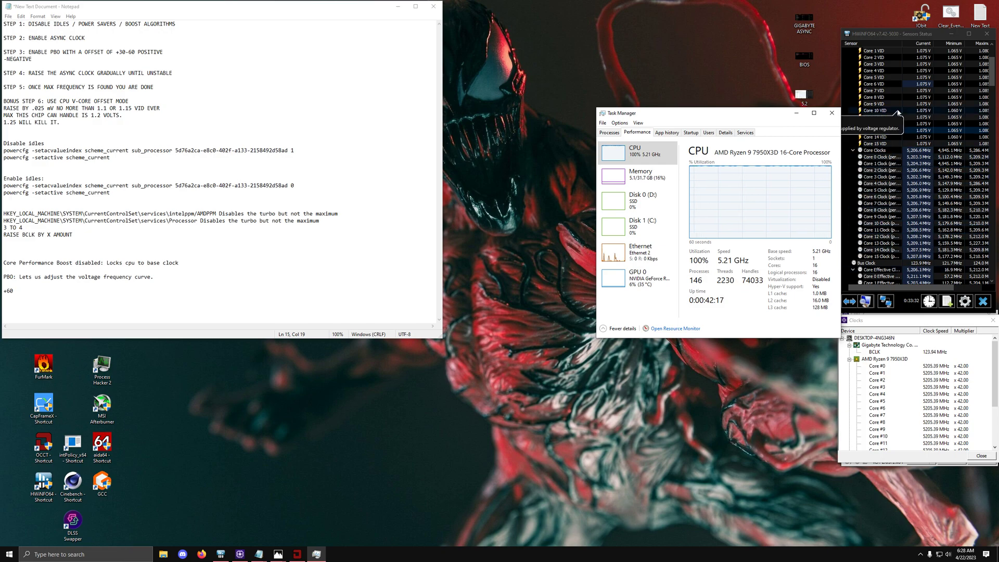
pyautogui.click(900, 157)
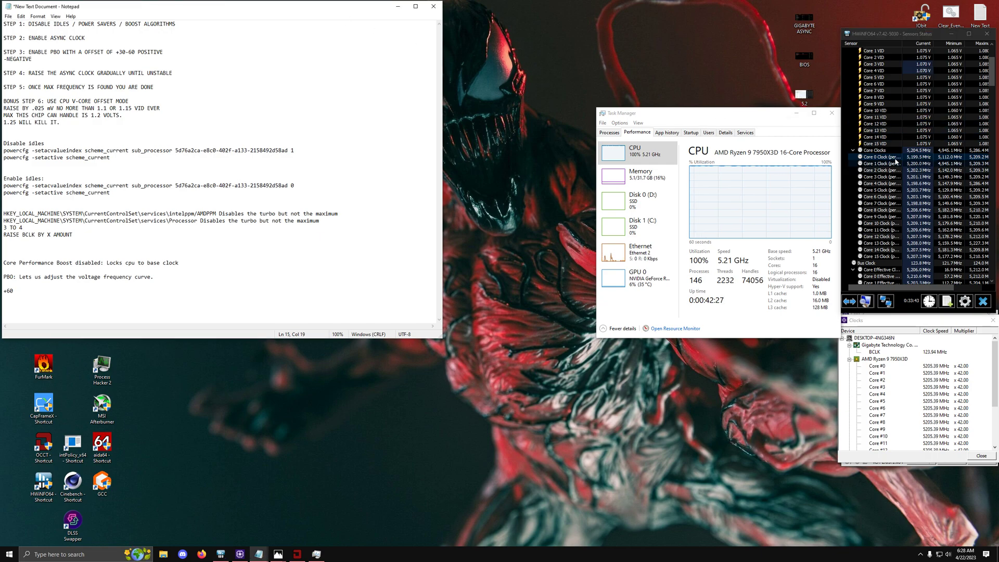
pyautogui.scroll(-1, 892, 204)
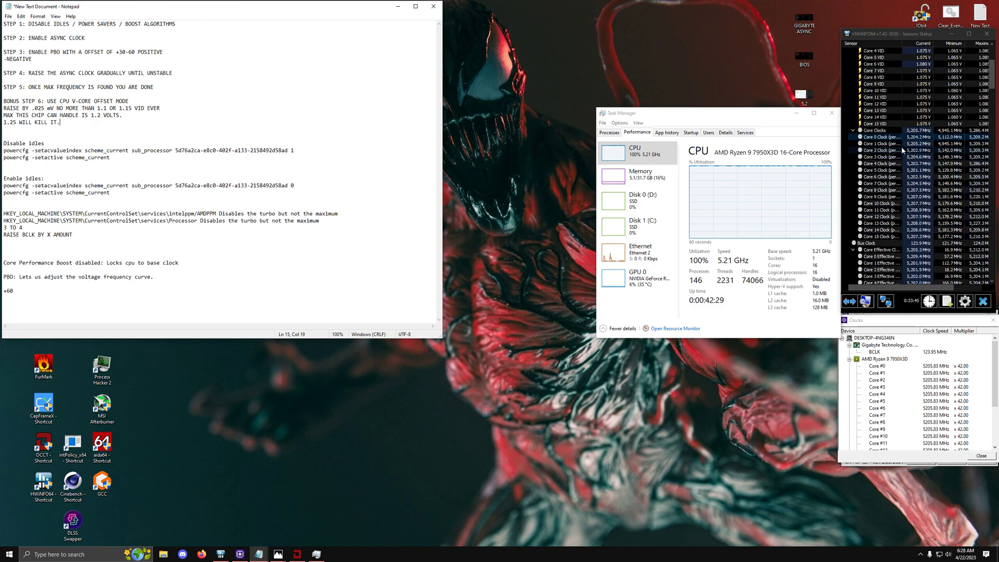
# Minimize Notepad and Task Manager, scroll HWiNFO64's sensors, and bring up OCCT's CPU test.
pyautogui.click(397, 6)
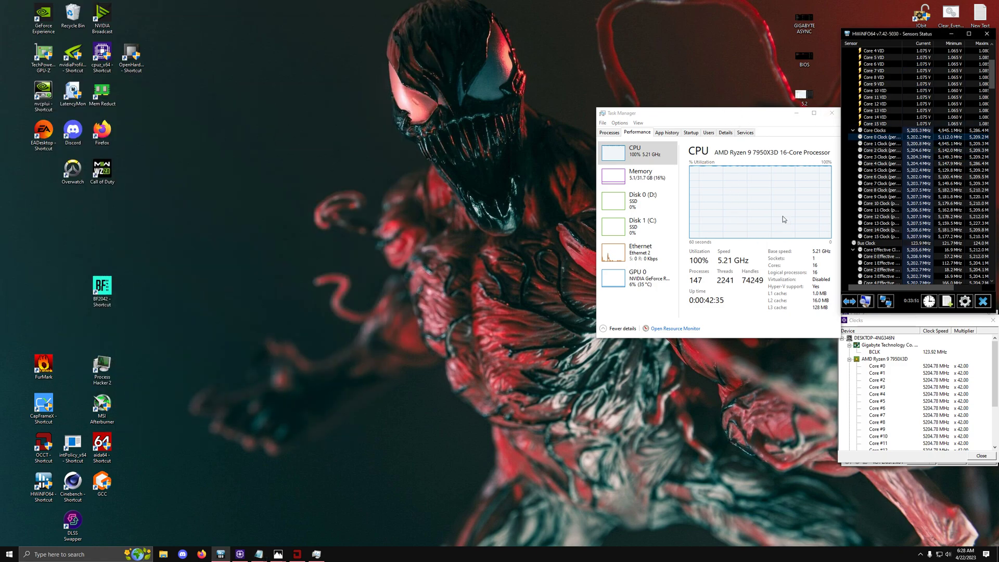
pyautogui.click(744, 113)
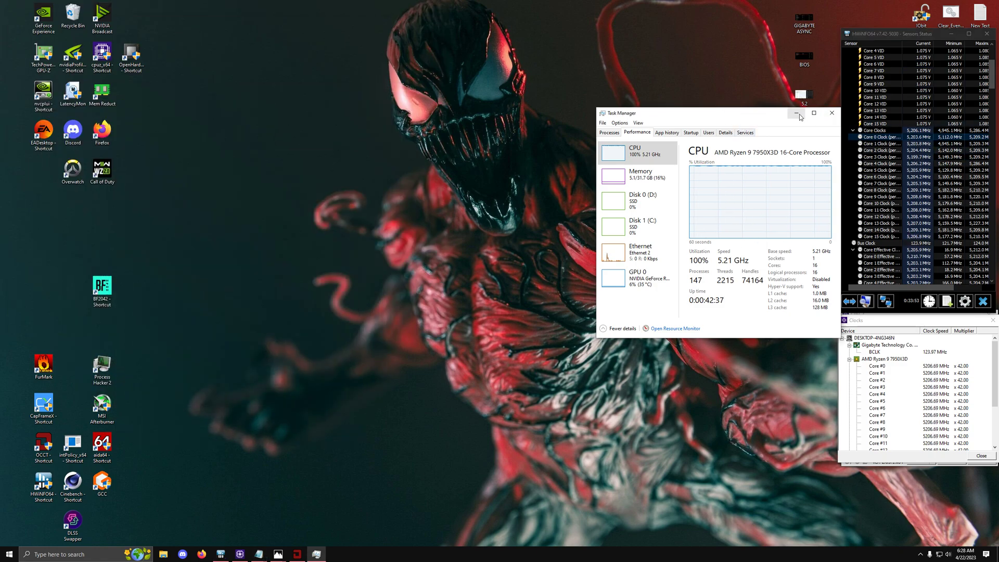
pyautogui.moveTo(744, 116); pyautogui.dragTo(684, 85)
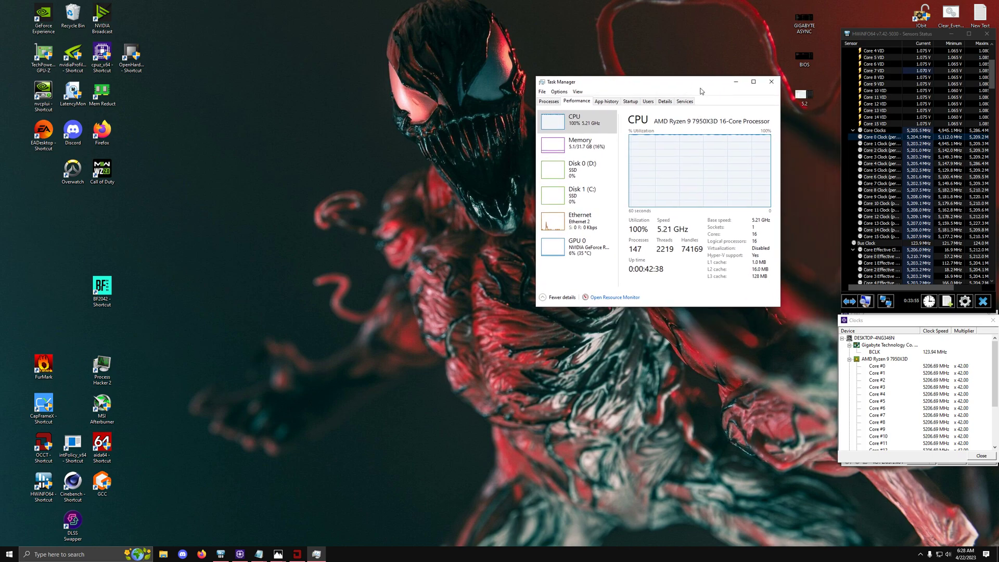
pyautogui.click(734, 82)
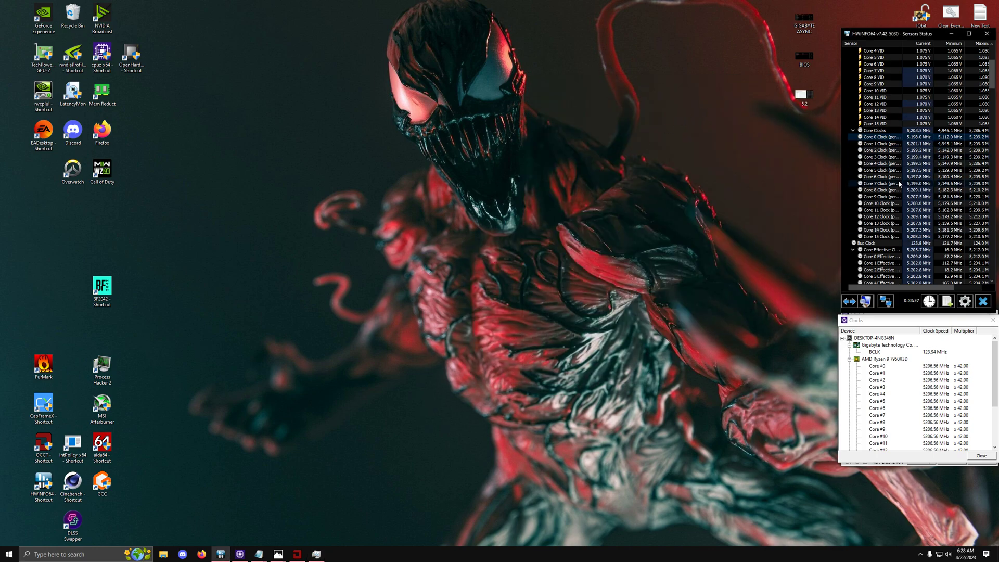
pyautogui.scroll(-4, 896, 181)
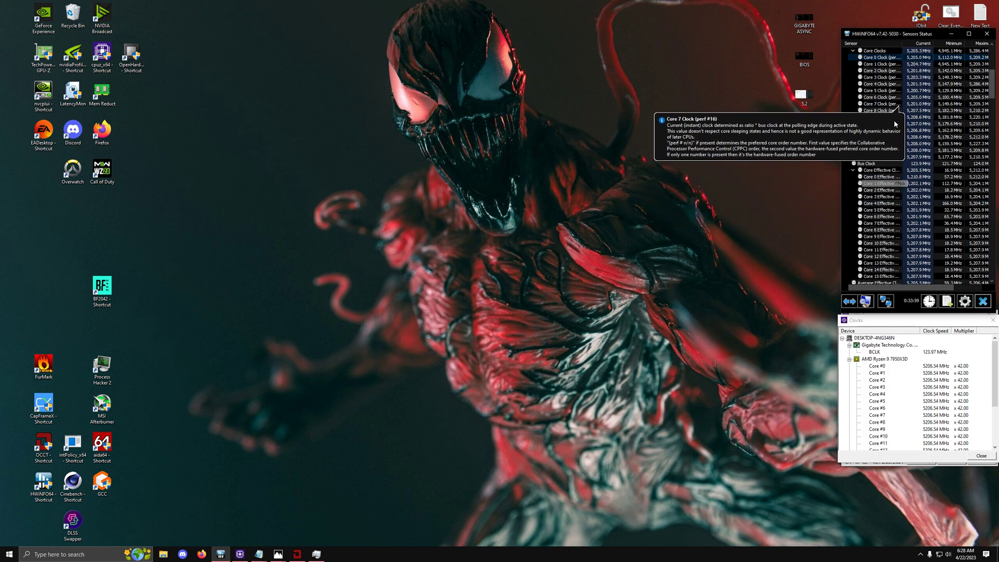
pyautogui.click(297, 554)
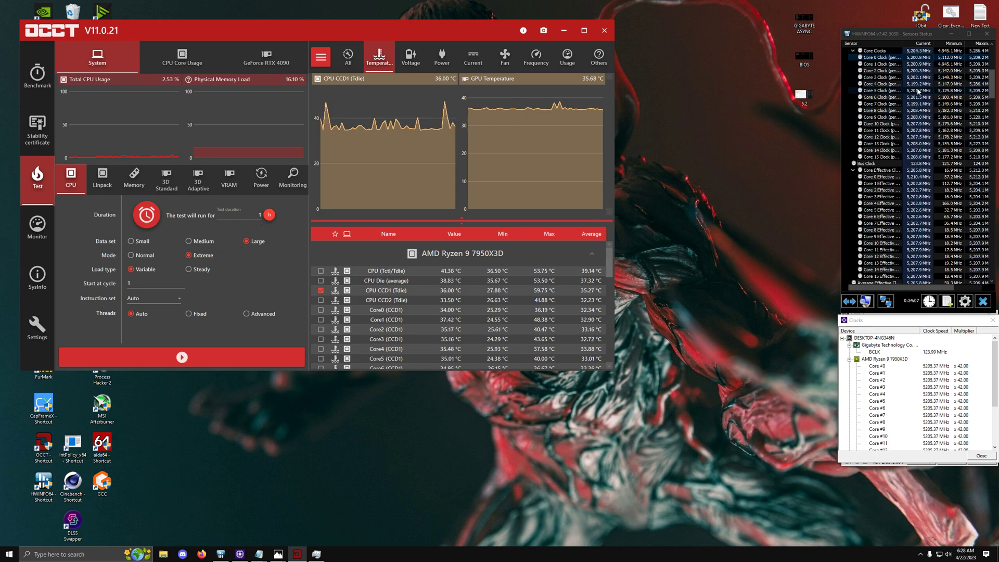
# Start the OCCT CPU stress test from the Test > CPU panel.
pyautogui.moveTo(899, 192)
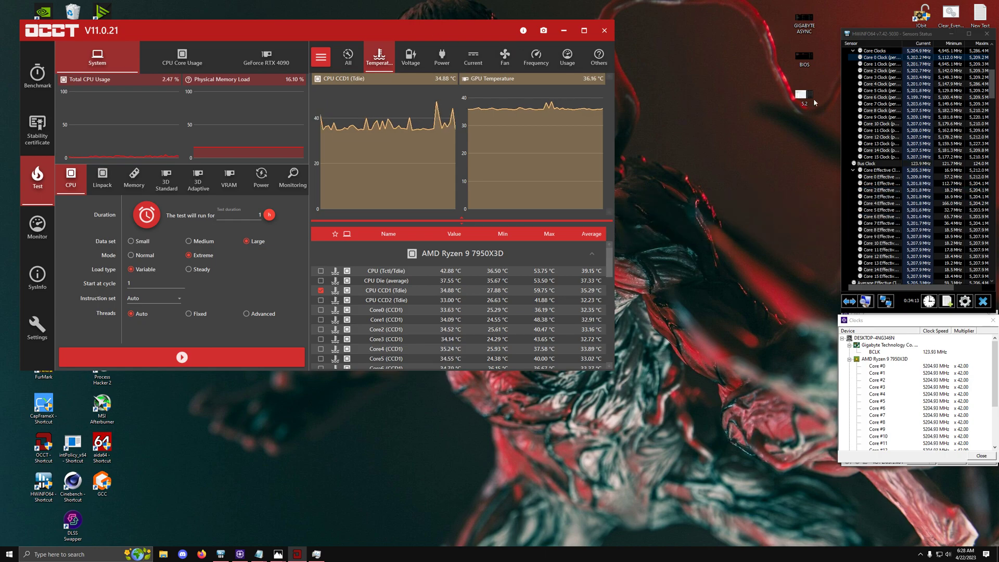
pyautogui.moveTo(897, 84)
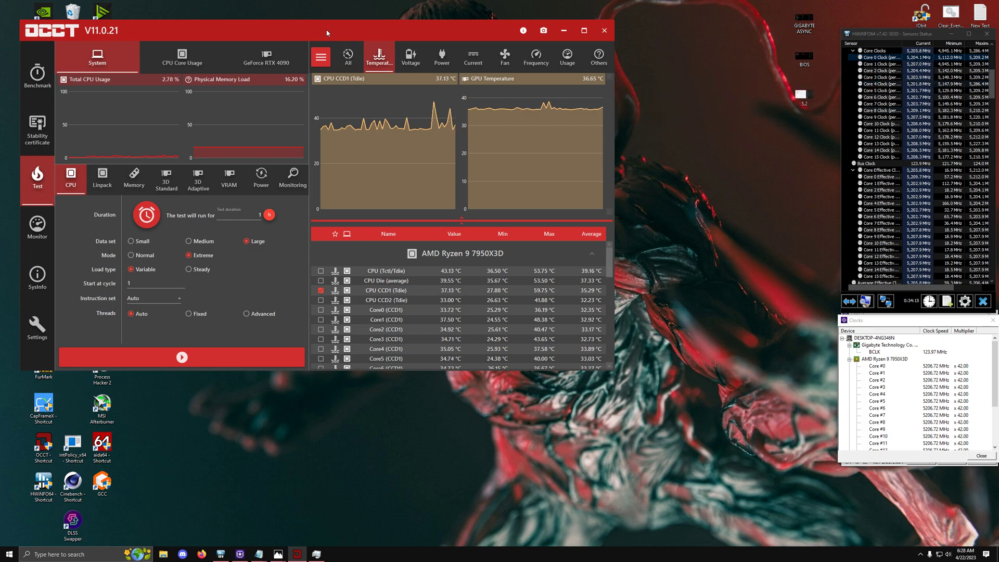
pyautogui.click(205, 349)
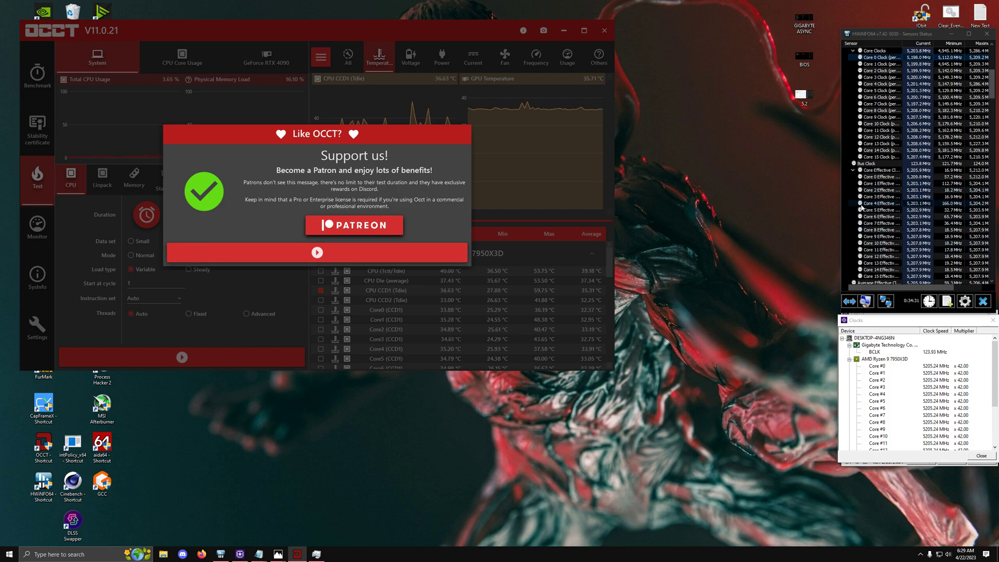
# Dismiss the Patreon prompt to run the CPU test, then stop it after about 18 seconds.
pyautogui.click(239, 257)
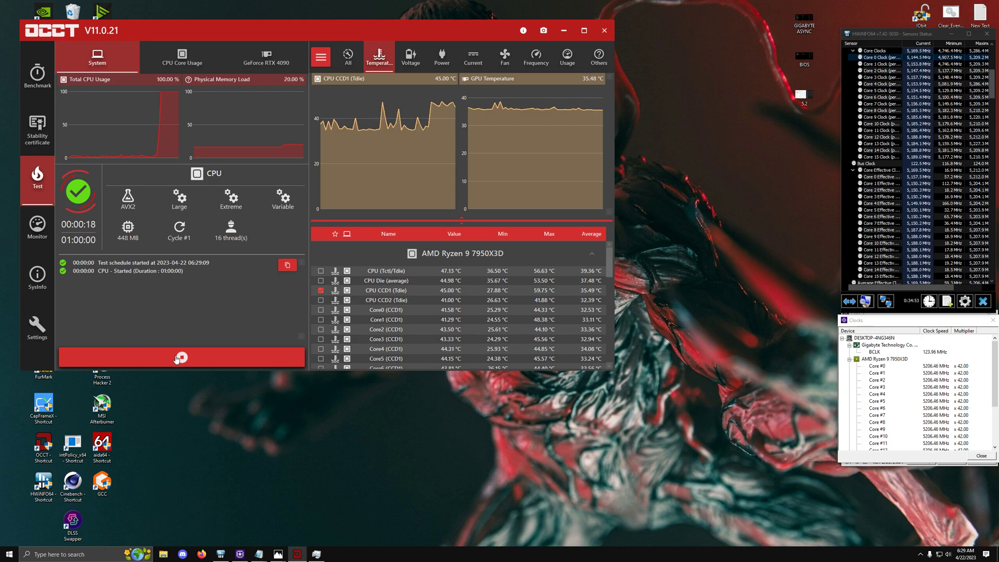
pyautogui.click(179, 357)
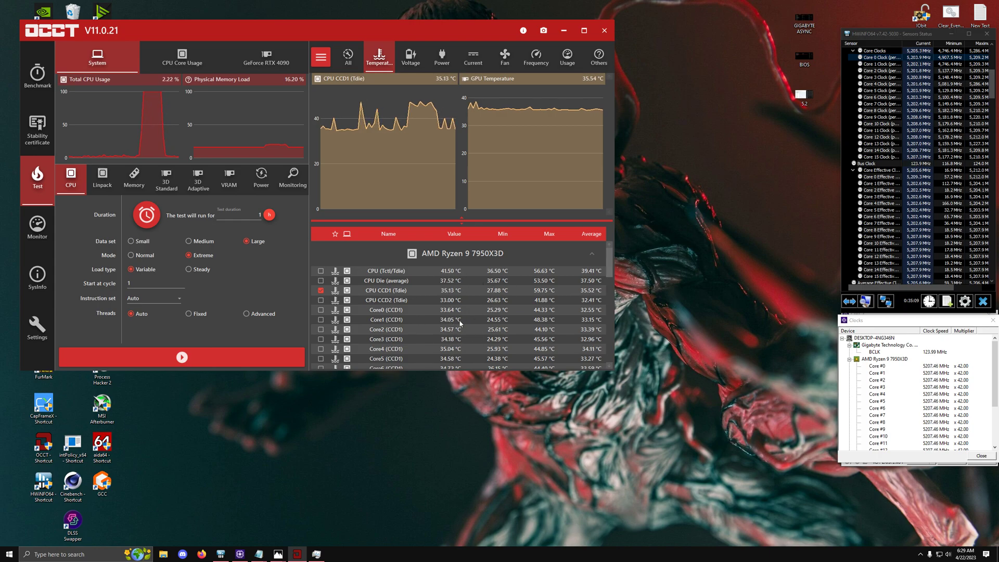
pyautogui.scroll(4, 882, 170)
pyautogui.scroll(-1, 883, 170)
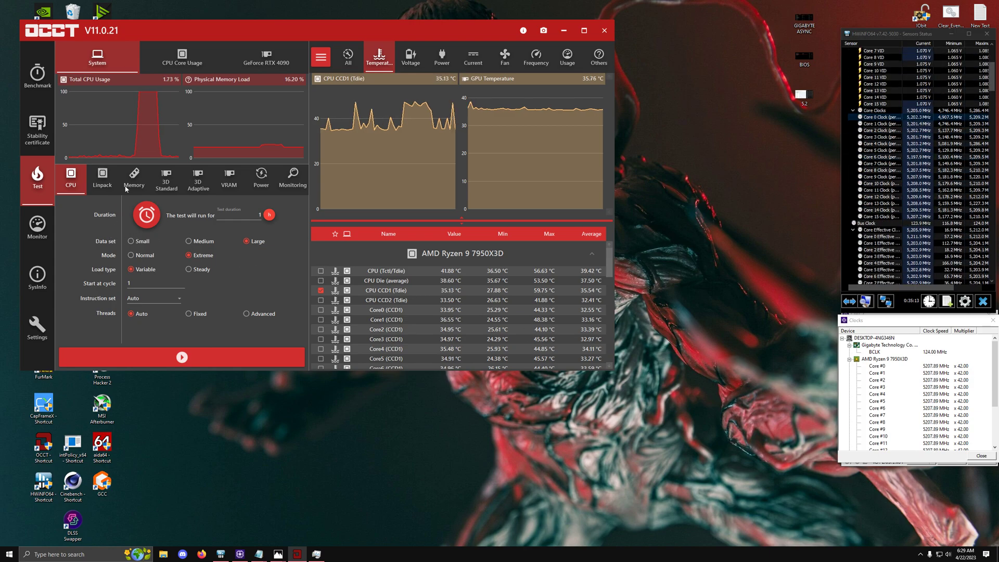
pyautogui.scroll(-1, 437, 322)
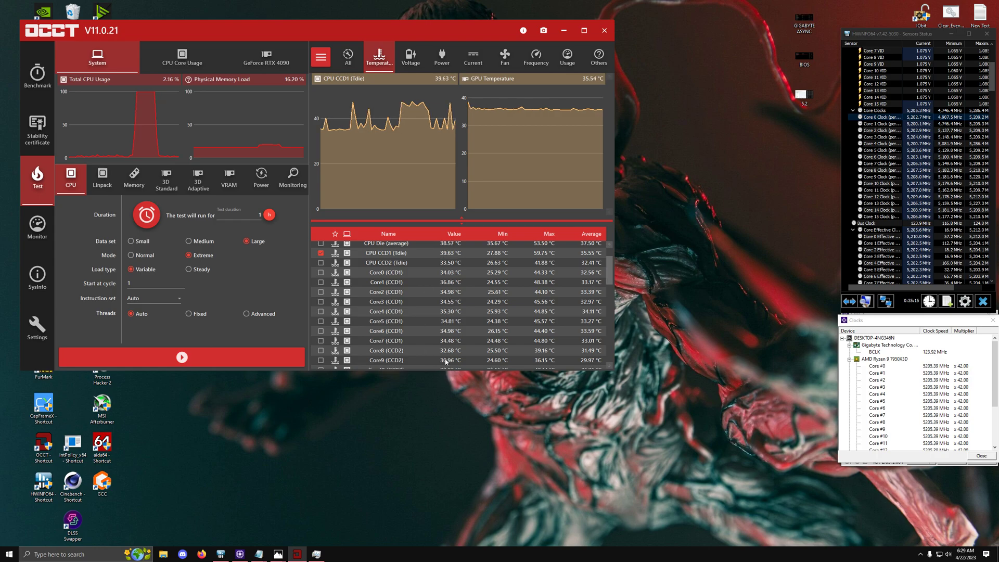
pyautogui.scroll(1, 442, 291)
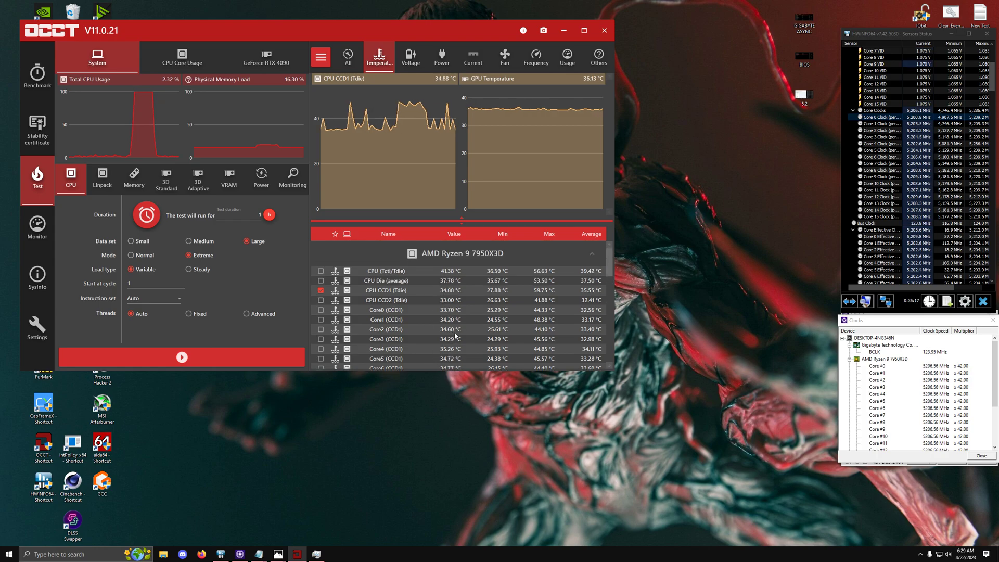
pyautogui.scroll(-1, 460, 323)
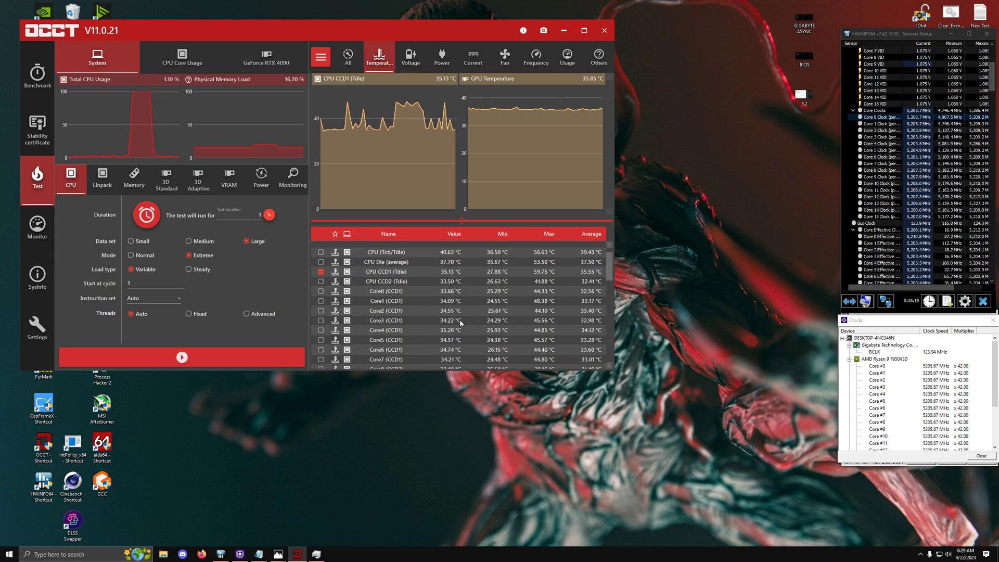